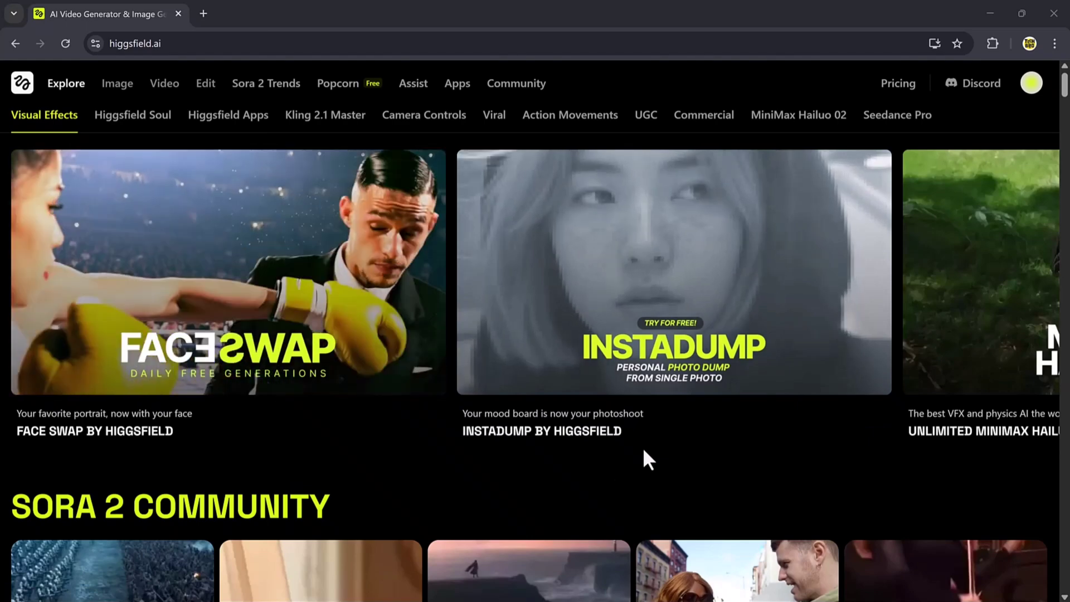
scroll(644, 447, down, 4)
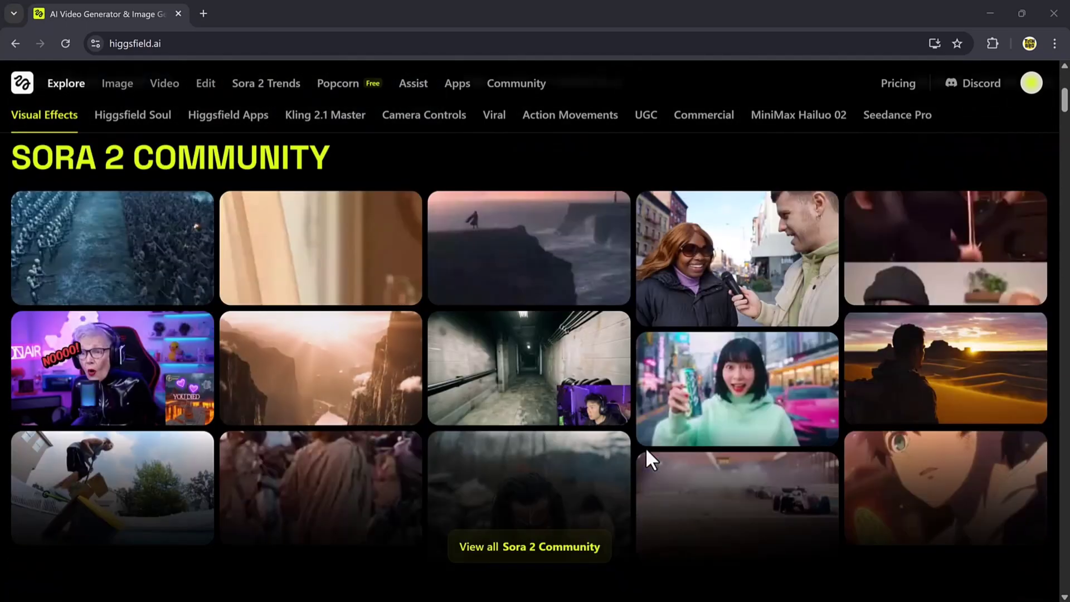
scroll(646, 448, down, 4)
scroll(645, 448, down, 2)
scroll(646, 447, down, 3)
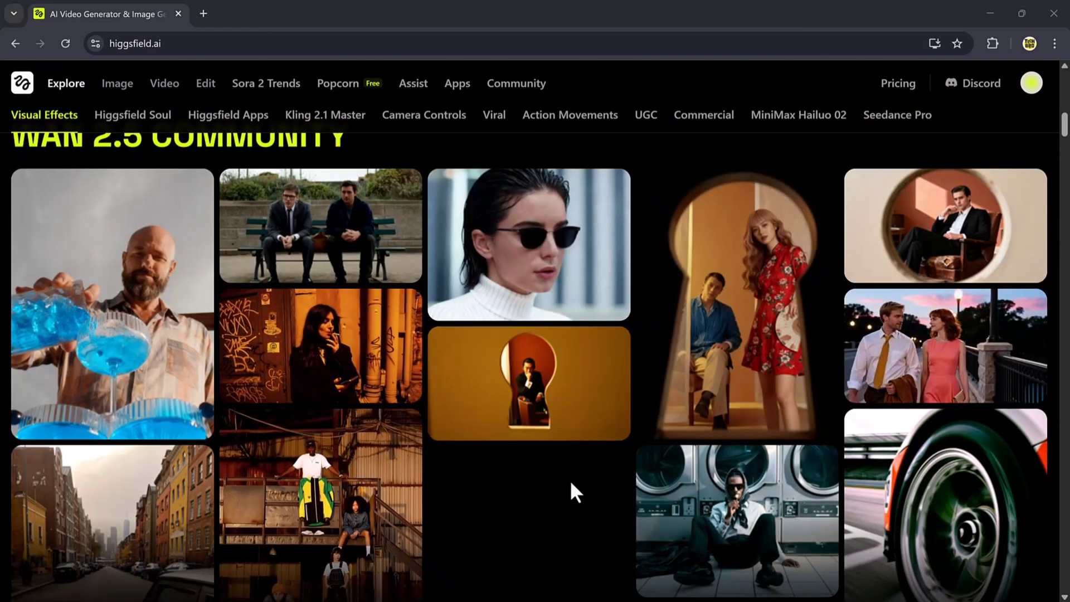
scroll(569, 481, down, 3)
scroll(569, 479, down, 3)
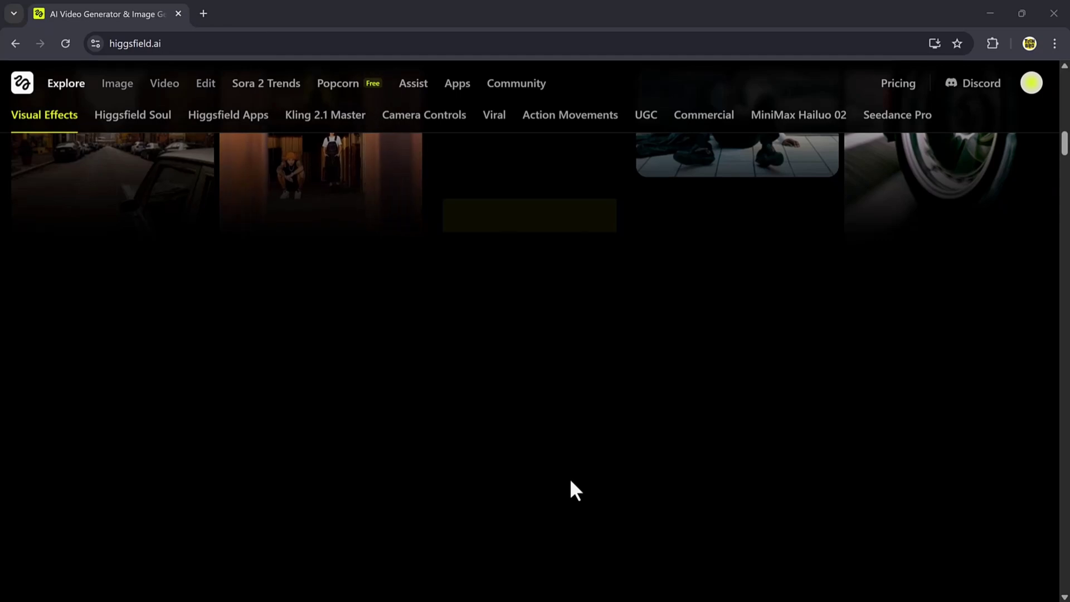
scroll(570, 478, down, 3)
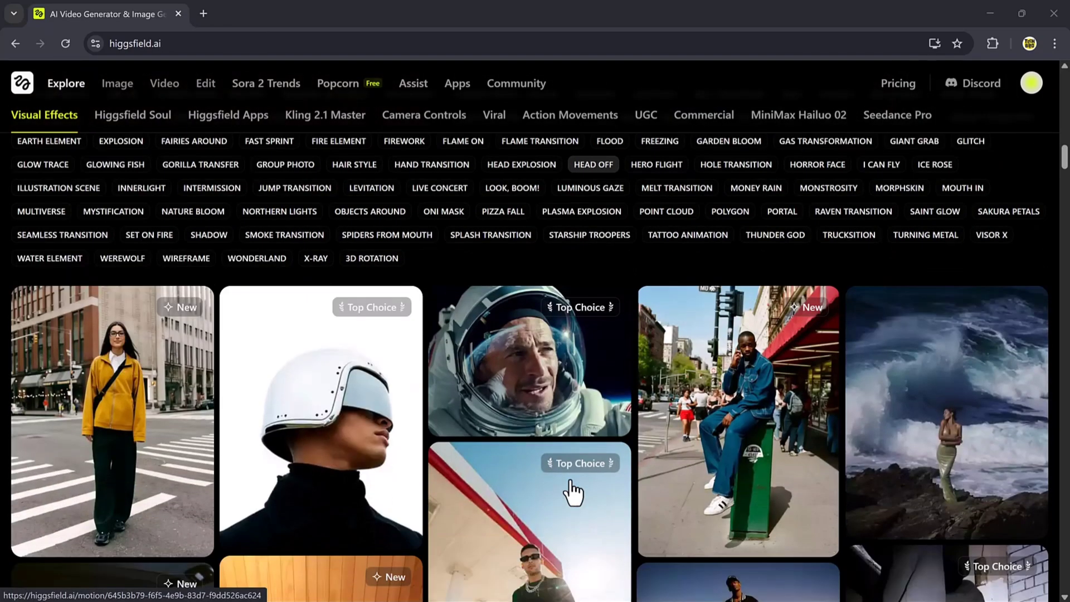
scroll(573, 491, down, 1)
scroll(574, 491, down, 1)
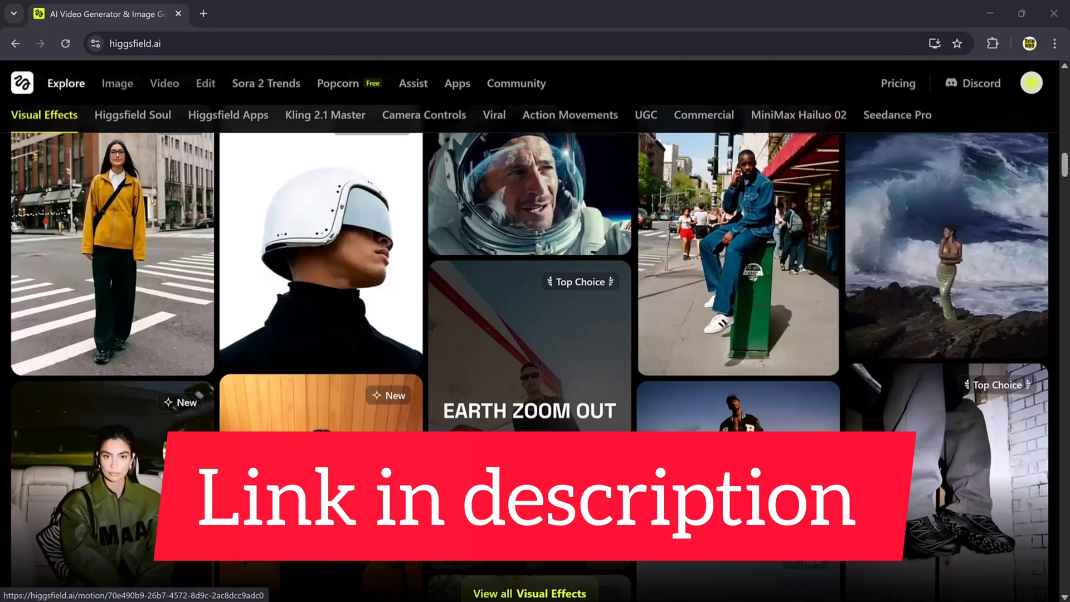
scroll(574, 492, down, 4)
scroll(574, 492, down, 2)
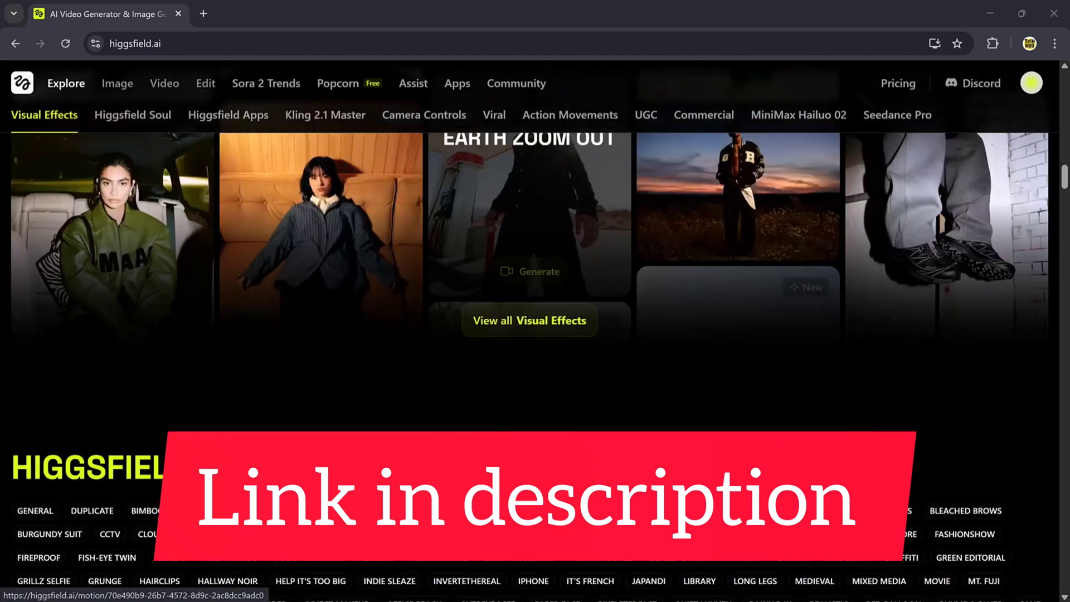
scroll(573, 491, down, 5)
scroll(573, 492, down, 2)
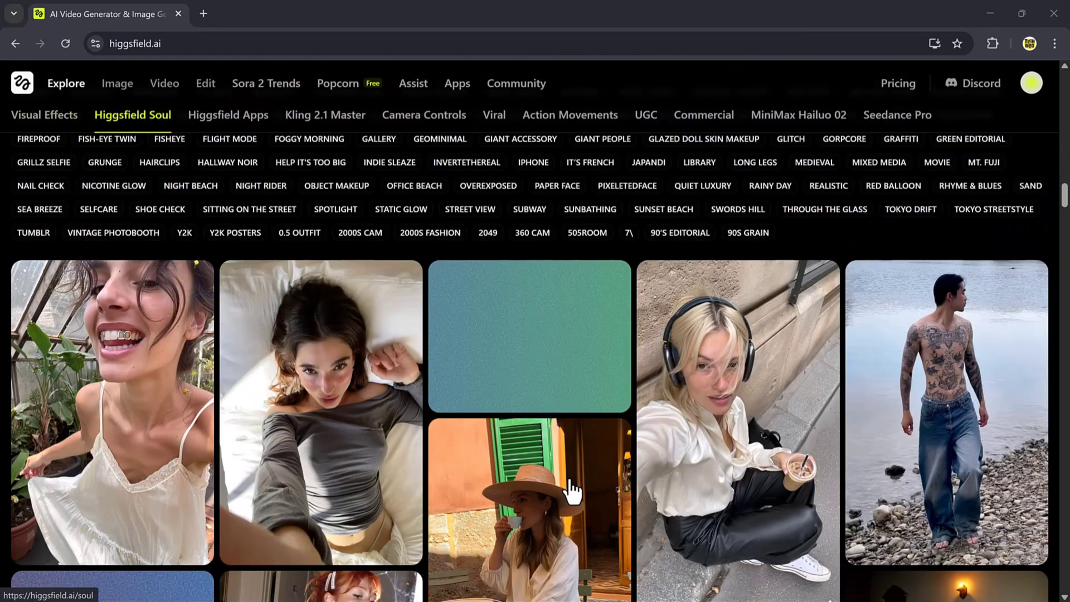
scroll(574, 492, down, 4)
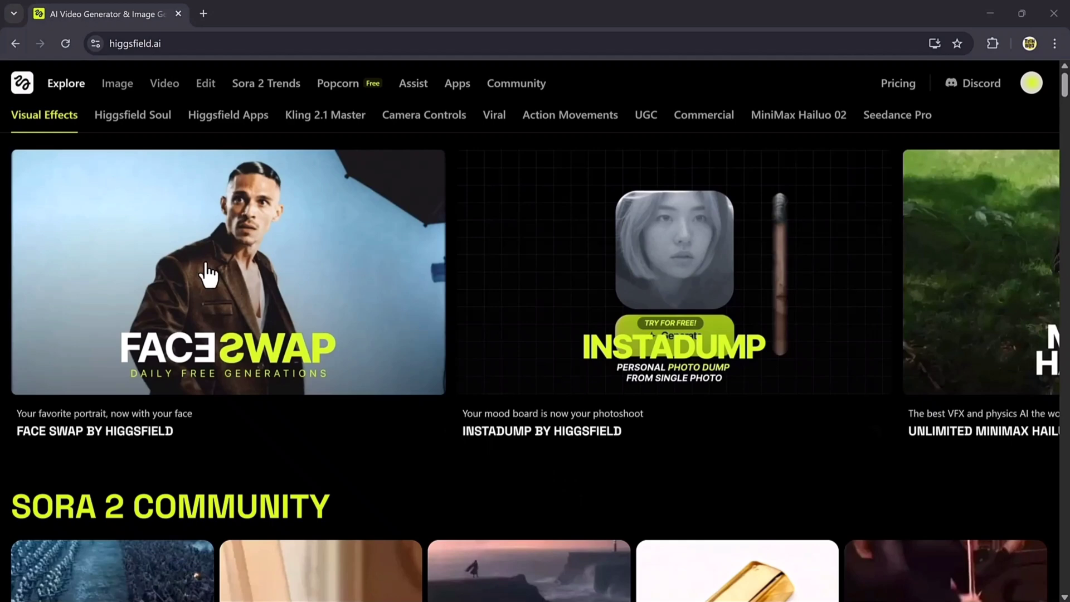
Open the Higgsfield Soul image generator from the Image menu
click(116, 83)
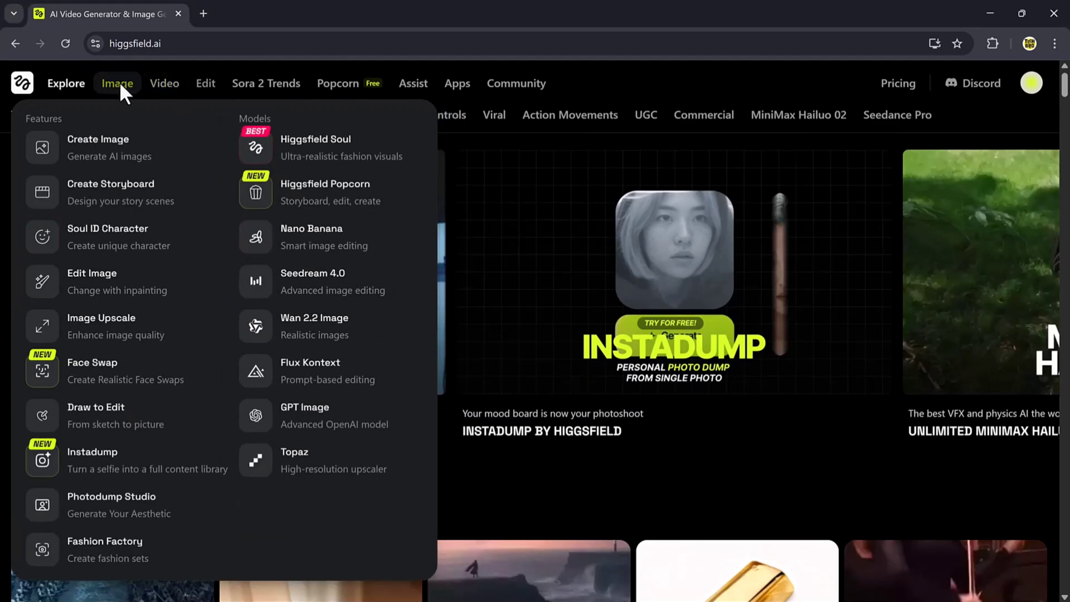
click(120, 82)
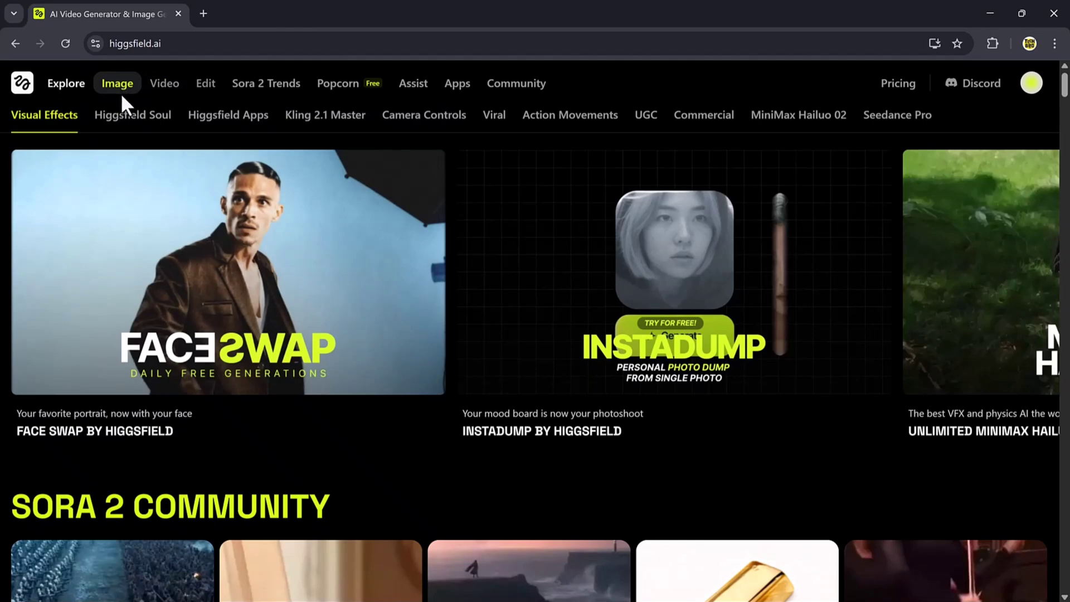
click(115, 84)
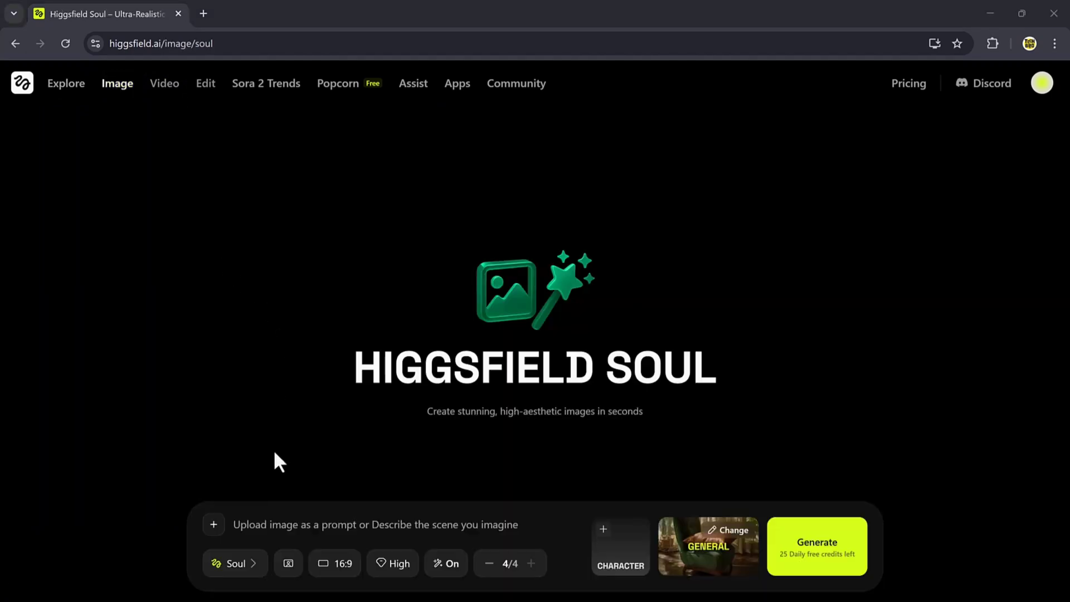
Paste the goofy tea-spilling robot prompt, keep the Soul model, and set batch size to 2
click(315, 522)
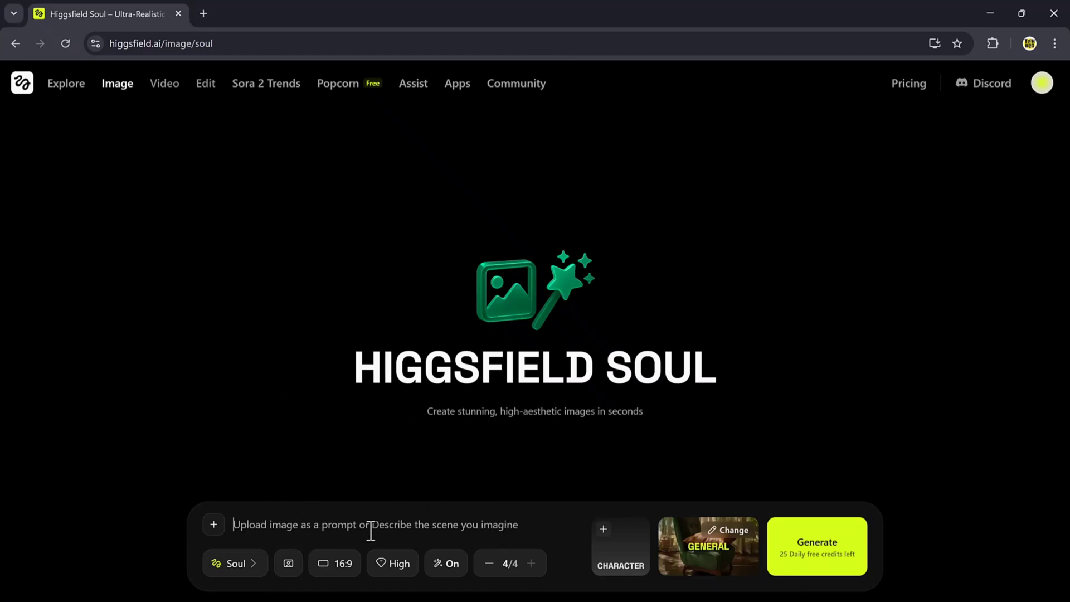
text(A goofy robot trying to make tea but spilling everything, realistic animation, funny expressions, smooth camera movement, Pixar style)
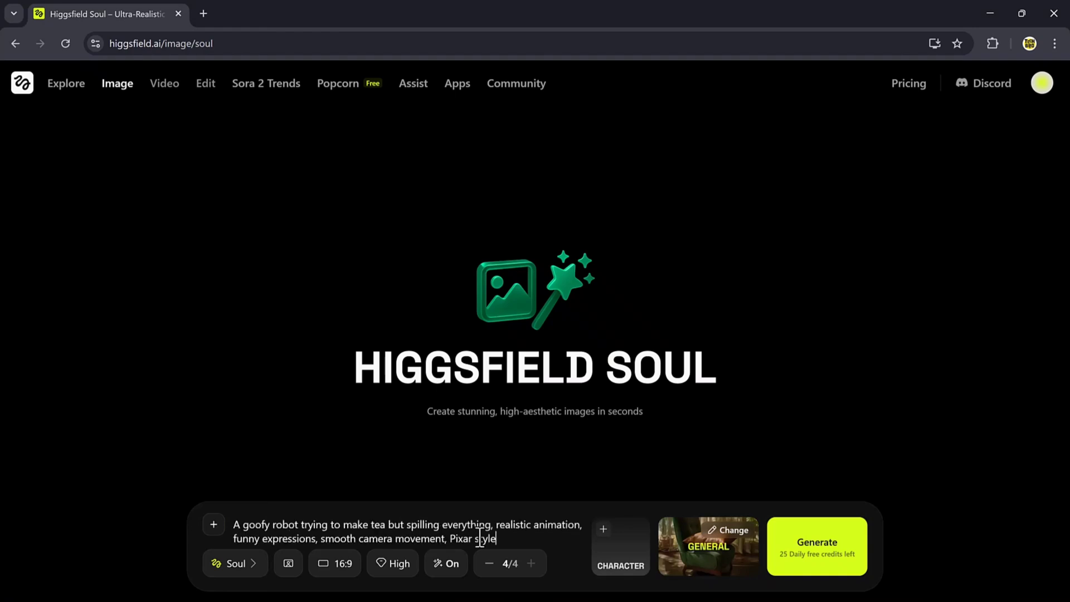
text(.)
click(242, 568)
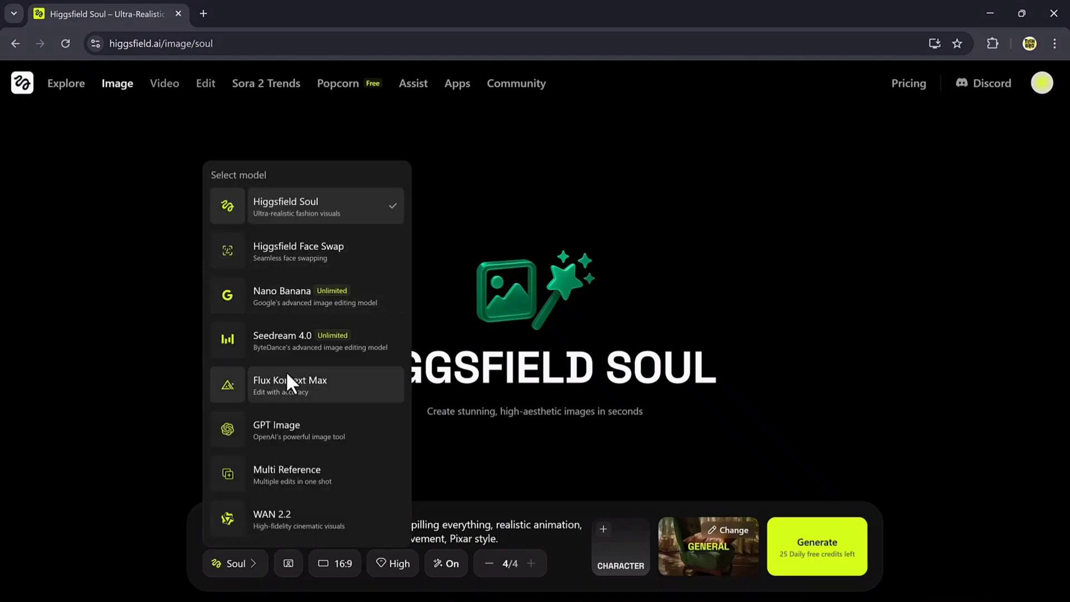
click(502, 469)
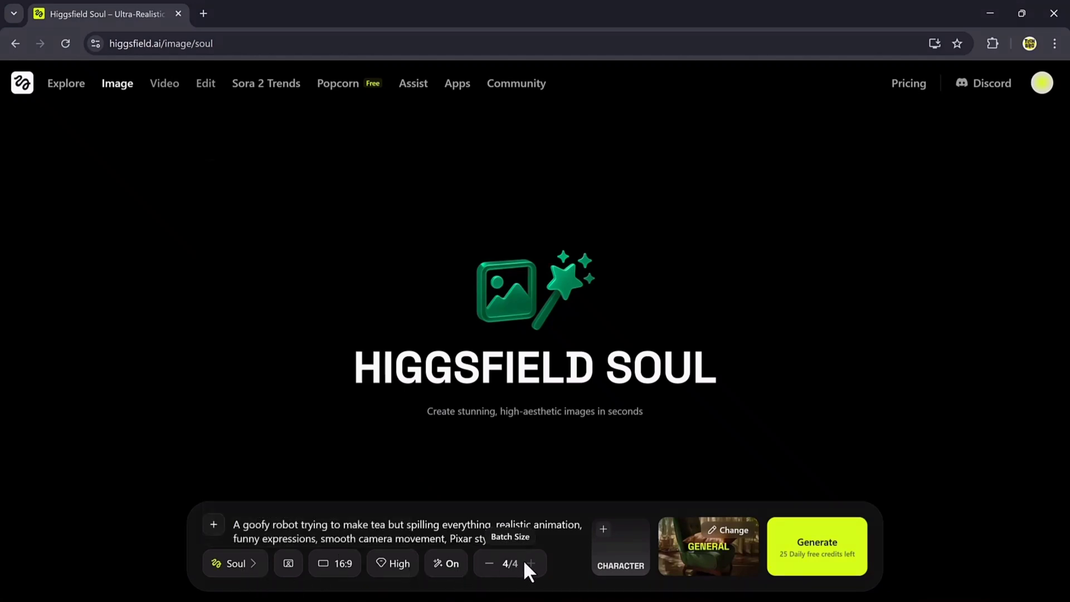
click(402, 563)
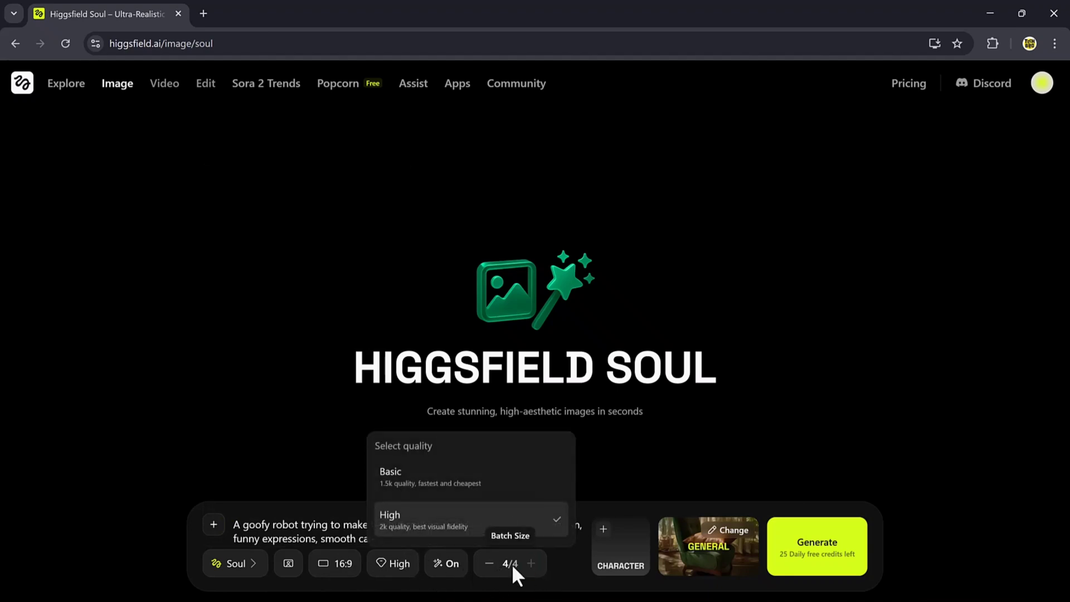
click(491, 563)
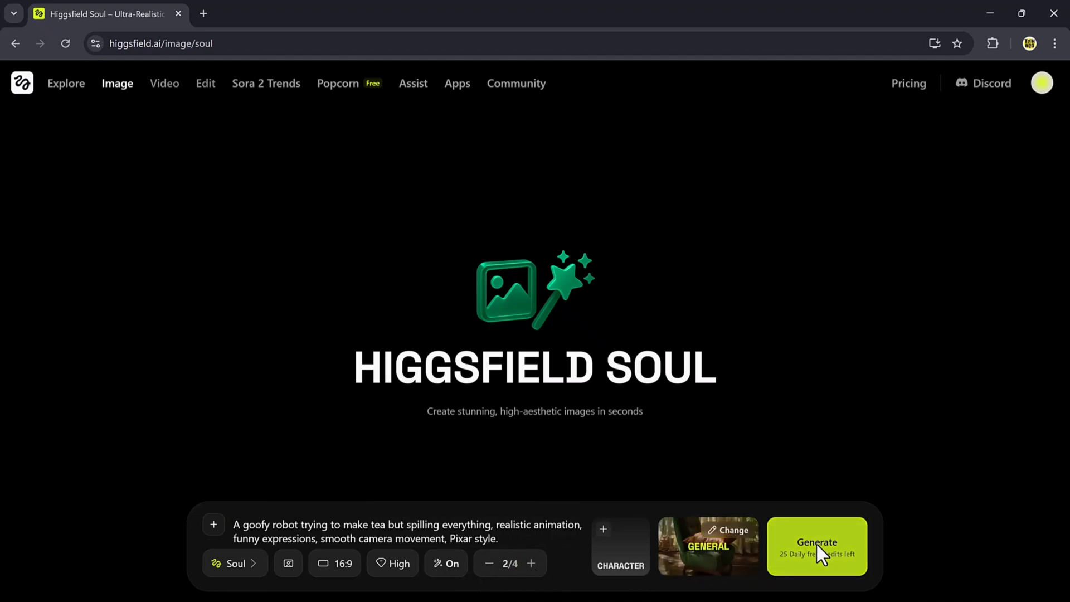
Generate the two robot images, view the first one enlarged, then close it
click(842, 532)
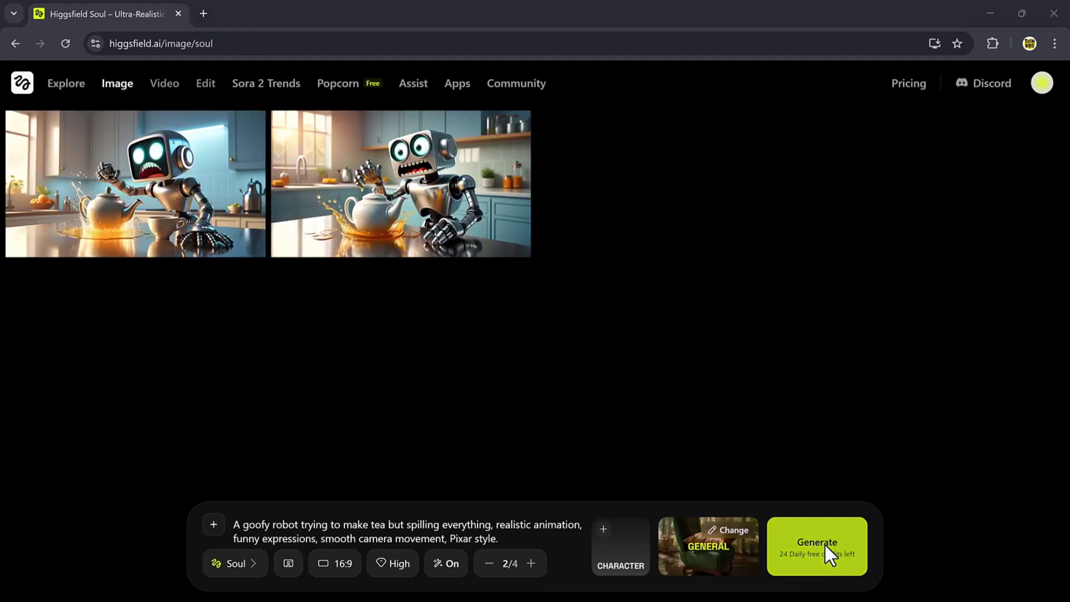
click(173, 194)
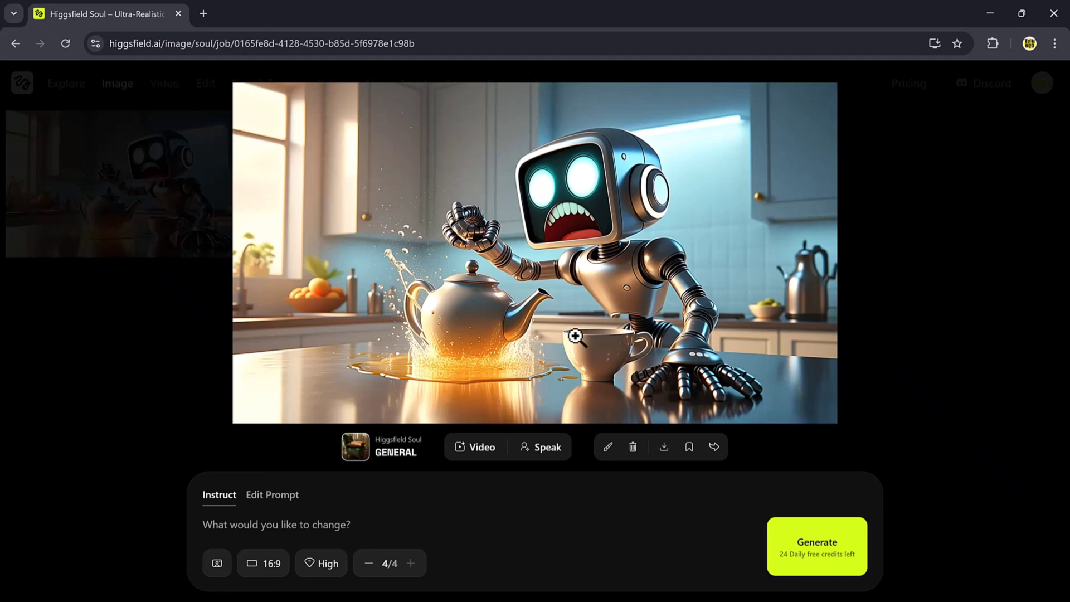
key(alt+Left)
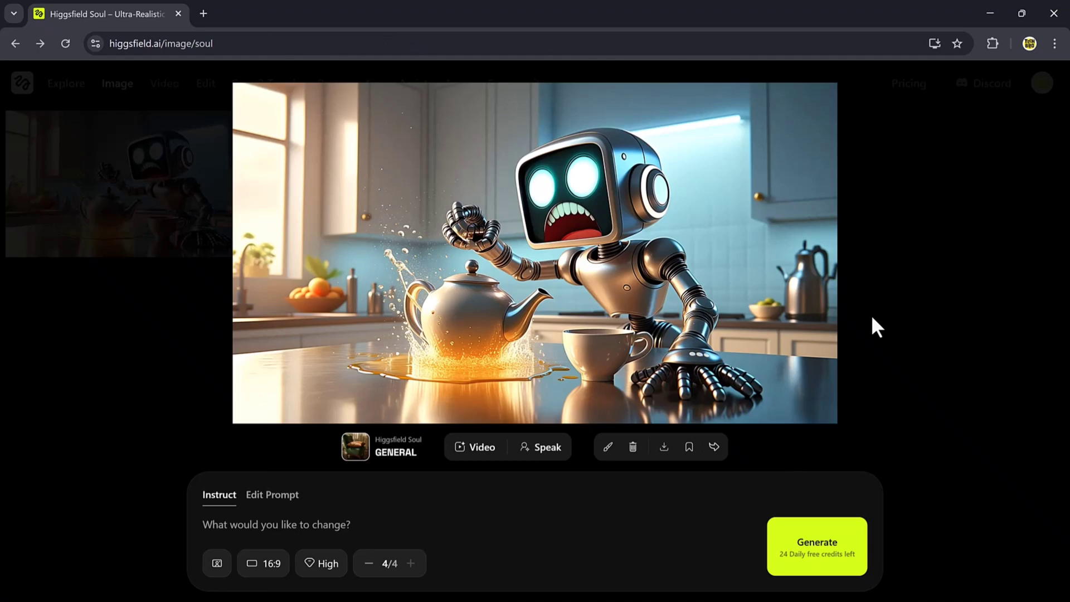
click(871, 314)
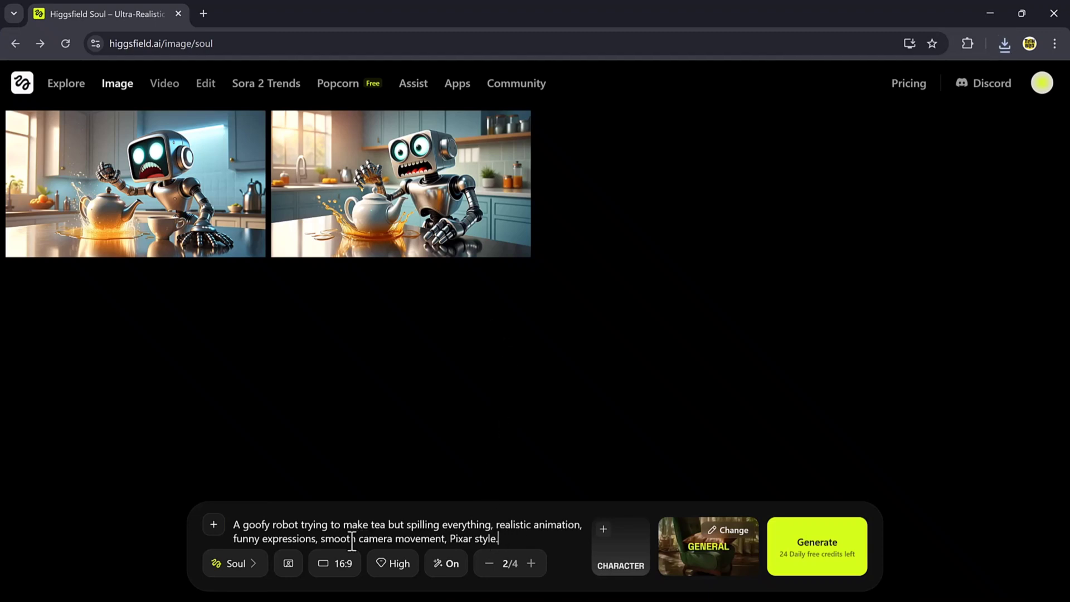
Replace the old prompt with the surprised man and chrome robot prompt
drag(502, 538, 234, 525)
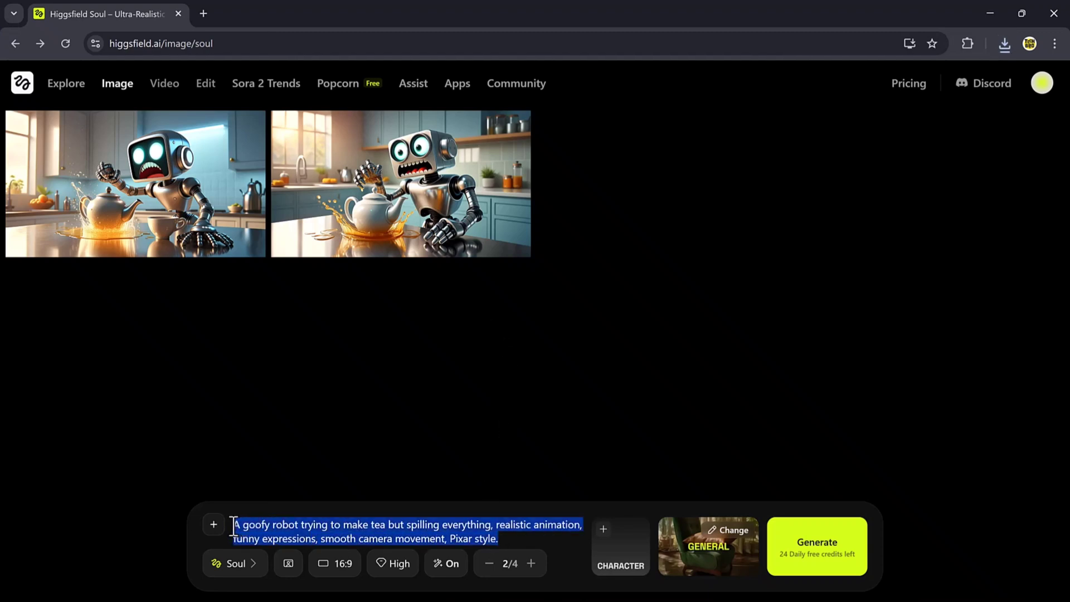
key(BackSpace)
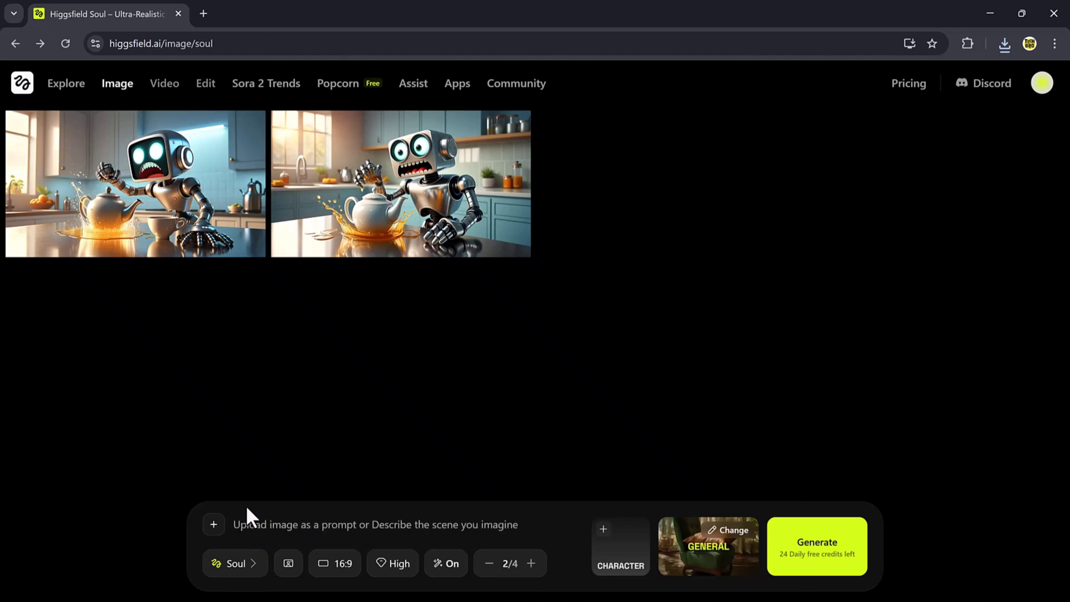
text(A surprised man looking at a futuristic AI robot, bright lighting, exaggerated expressions, colorful background, cinematic thumbnail style, 8K detail)
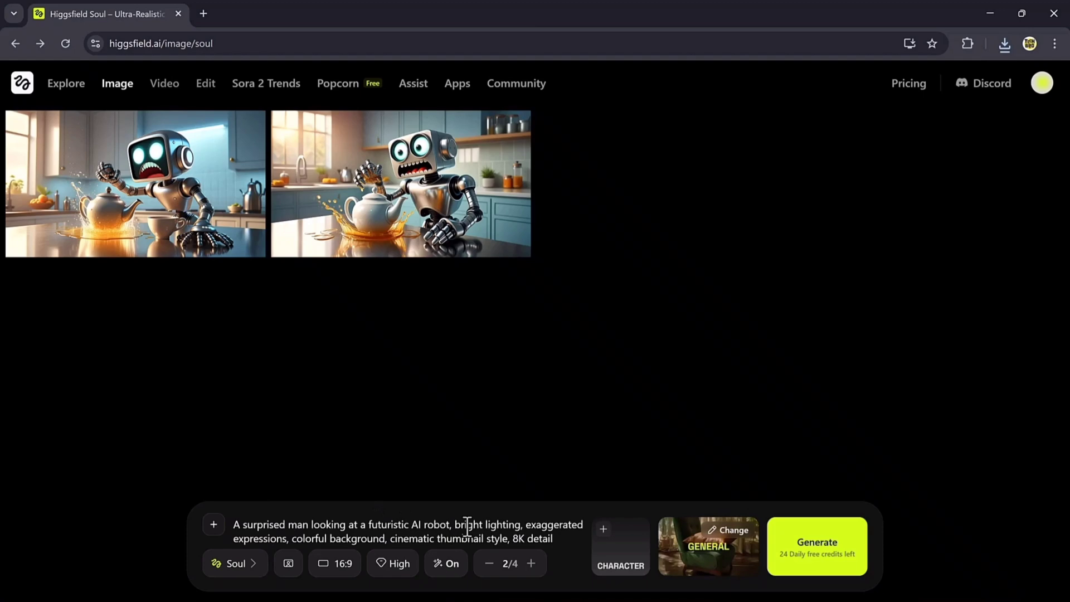
Generate the surprised-man images after checking Characters, and enlarge one result
click(615, 544)
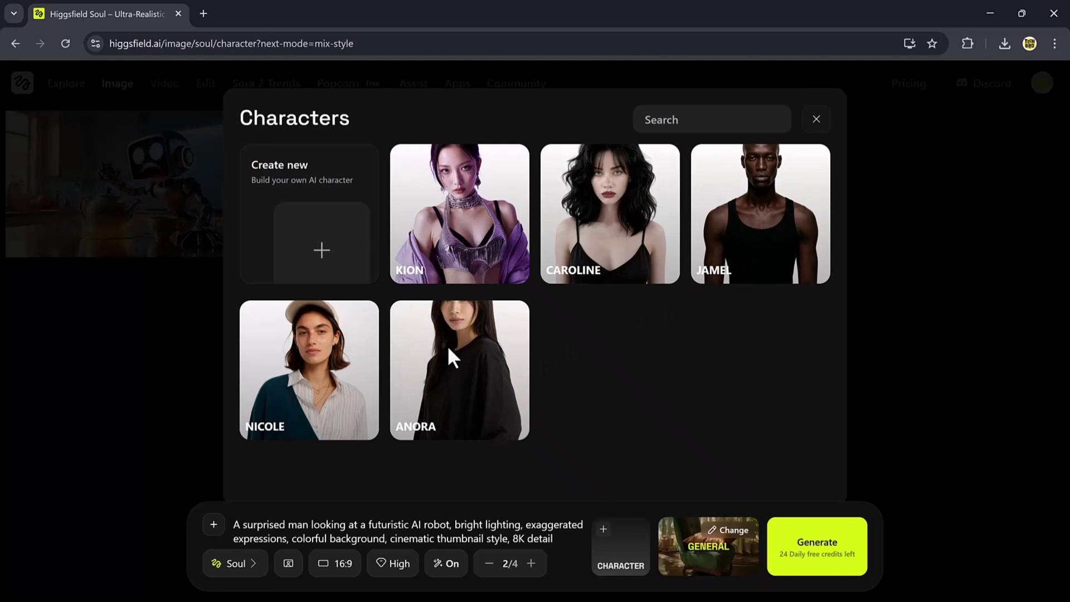
click(447, 345)
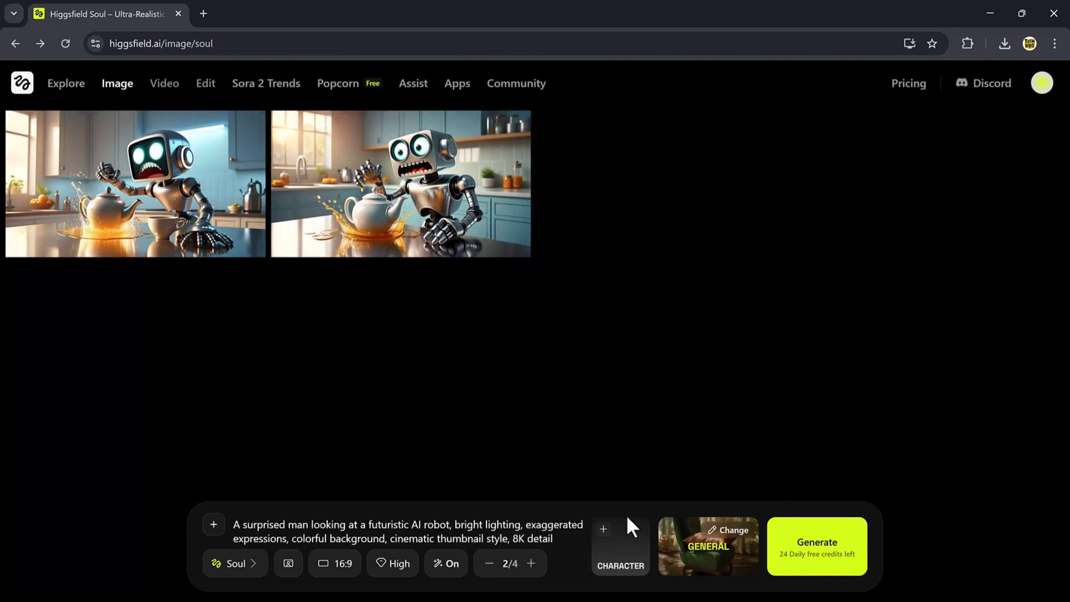
click(804, 535)
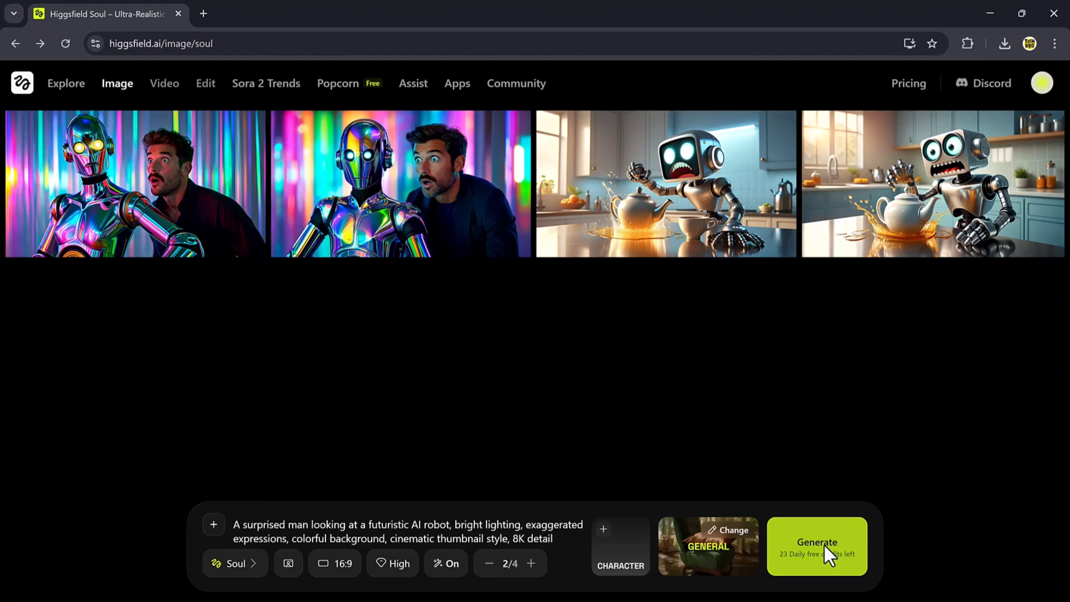
click(323, 214)
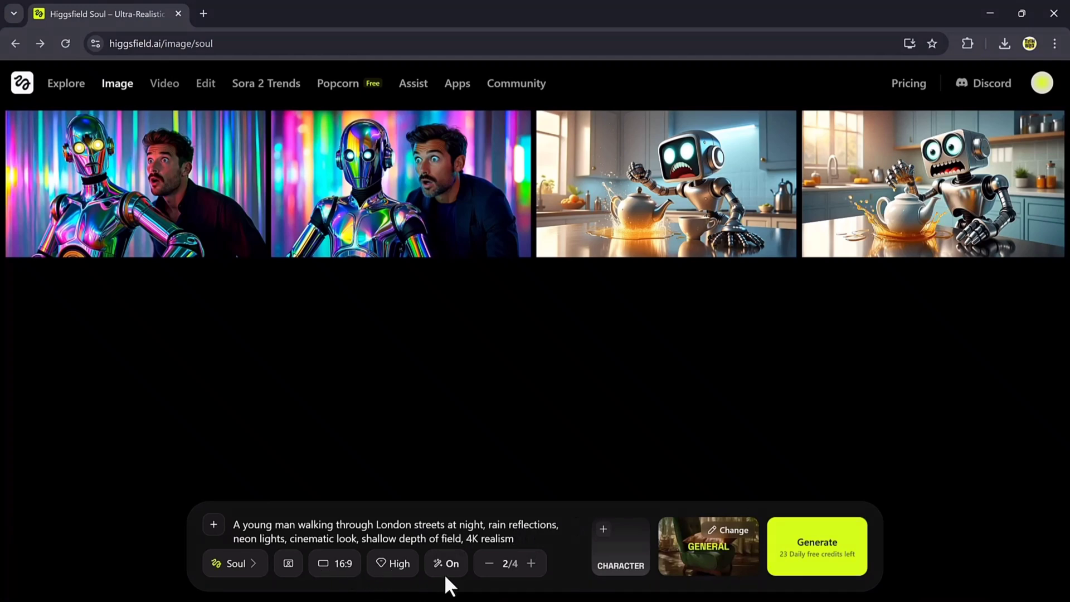
Generate the rainy neon London street images and close the enlarged result
click(833, 554)
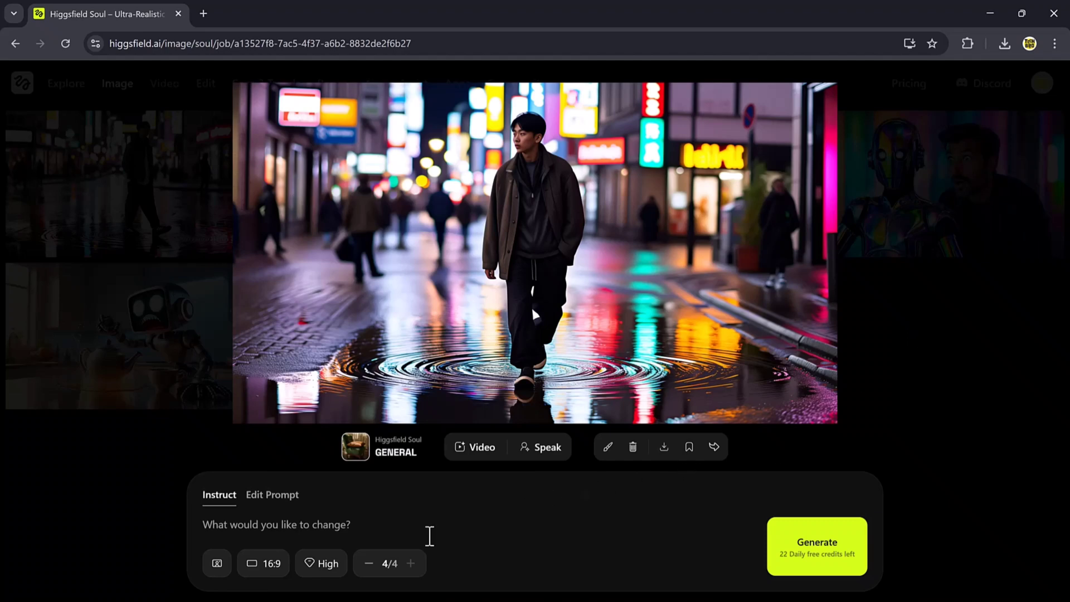
click(428, 535)
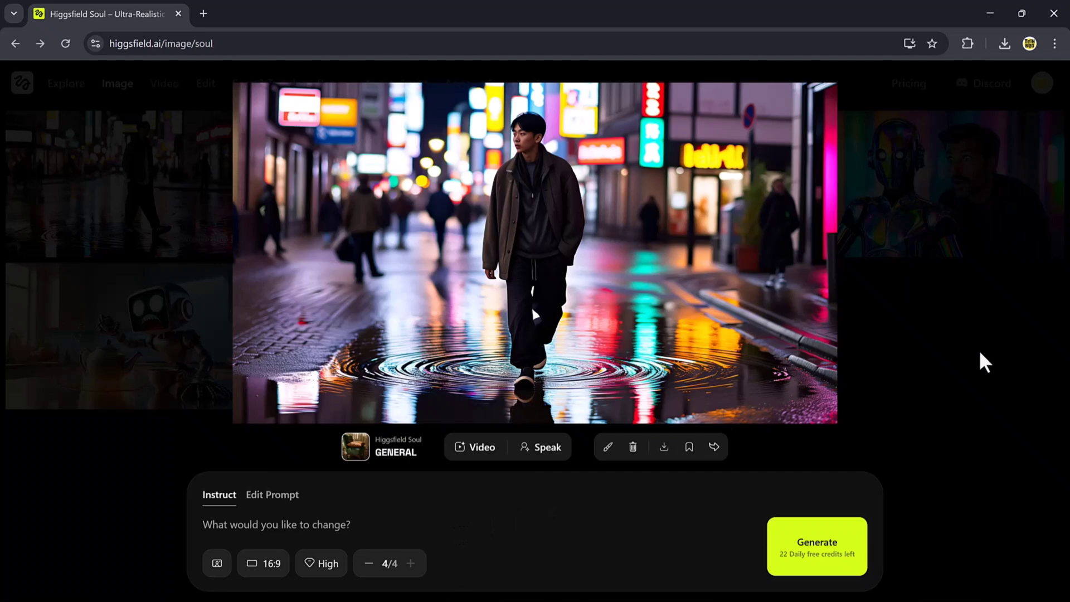
click(941, 422)
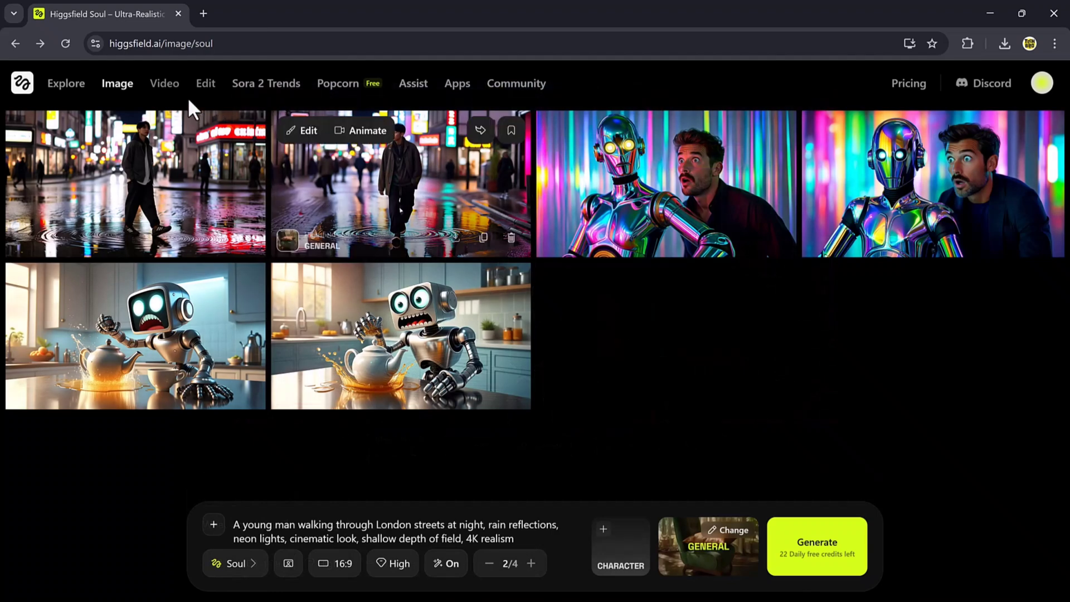
mouse_move(165, 83)
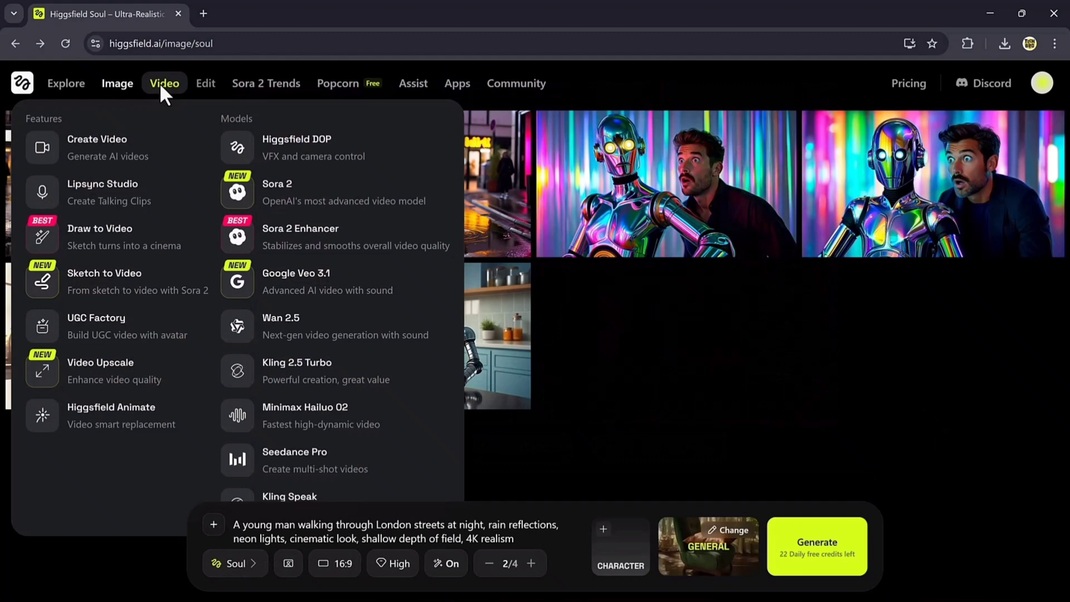
Open the video generator and paste the futuristic neon city drone-shot prompt
click(160, 82)
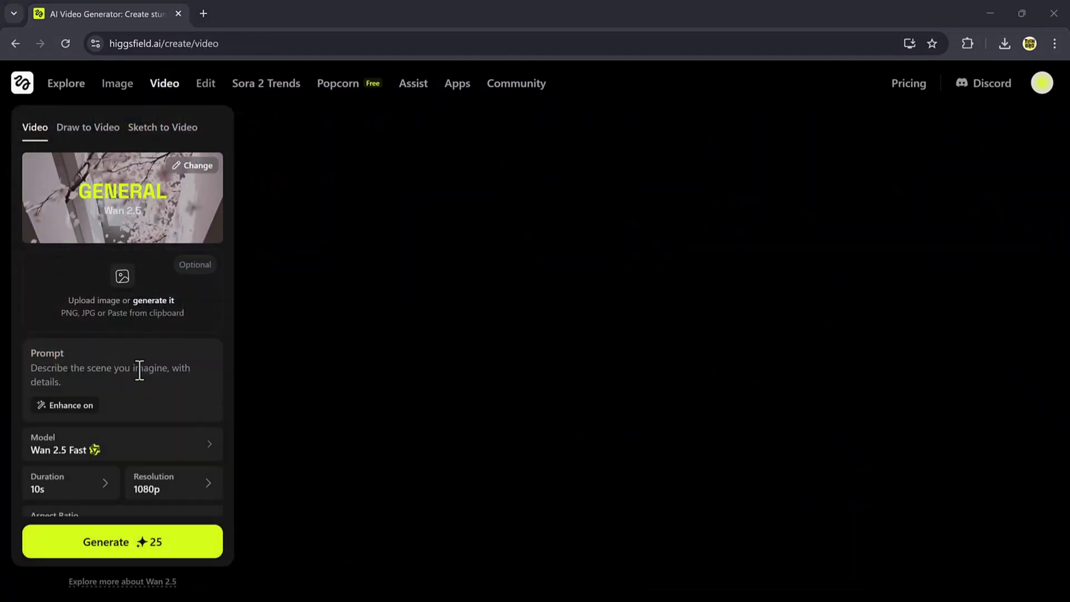
click(140, 370)
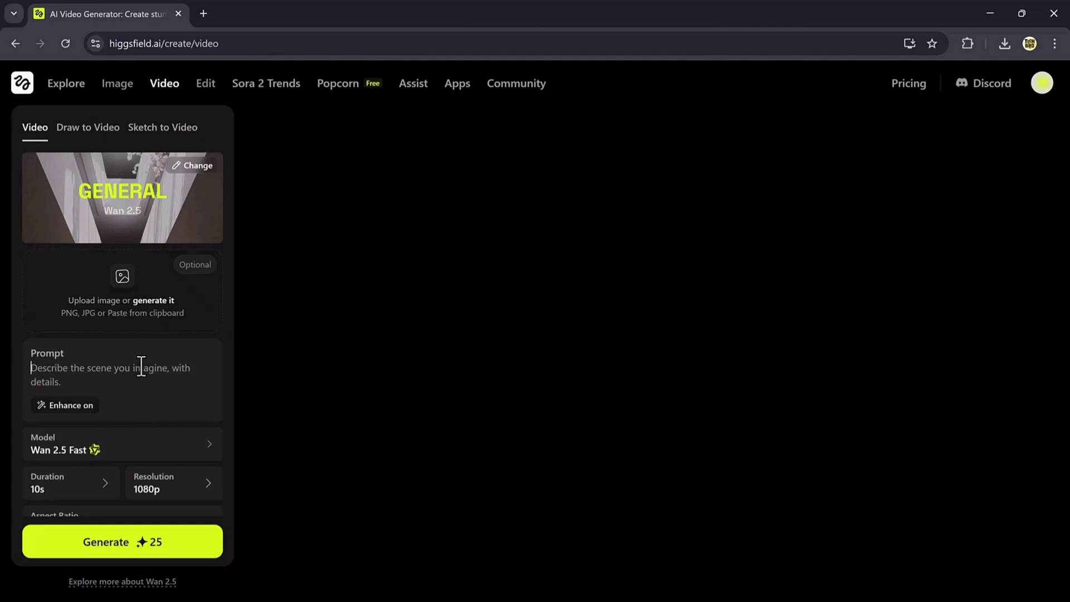
text(A futuristic city glowing with neon lights, flying cars passing between skyscrapers, cinematic lighting, fog, 4K ultra-realistic, drone shot, slow motion)
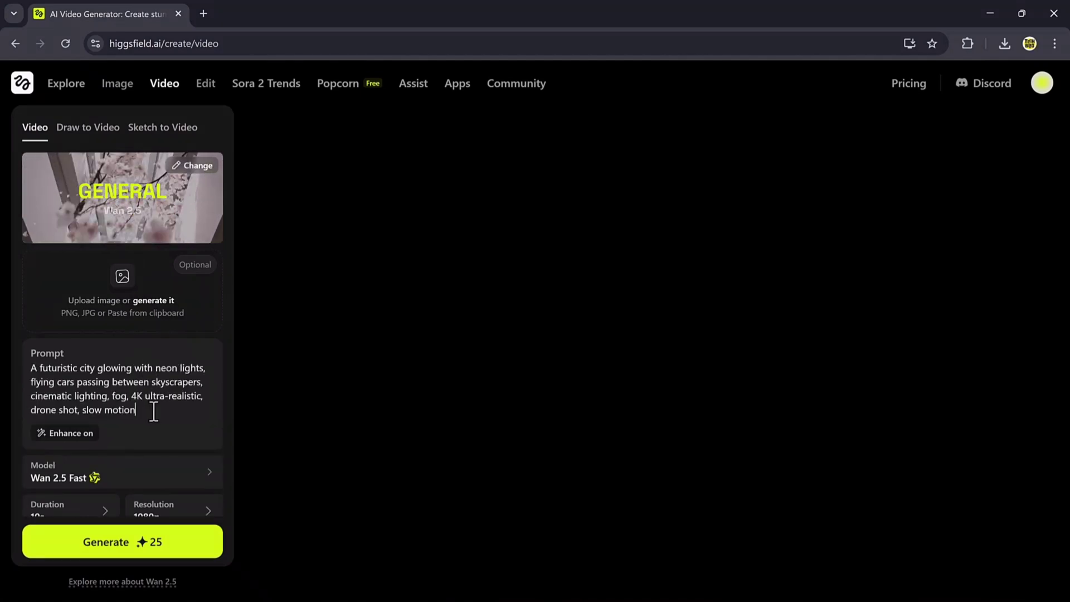
text(.)
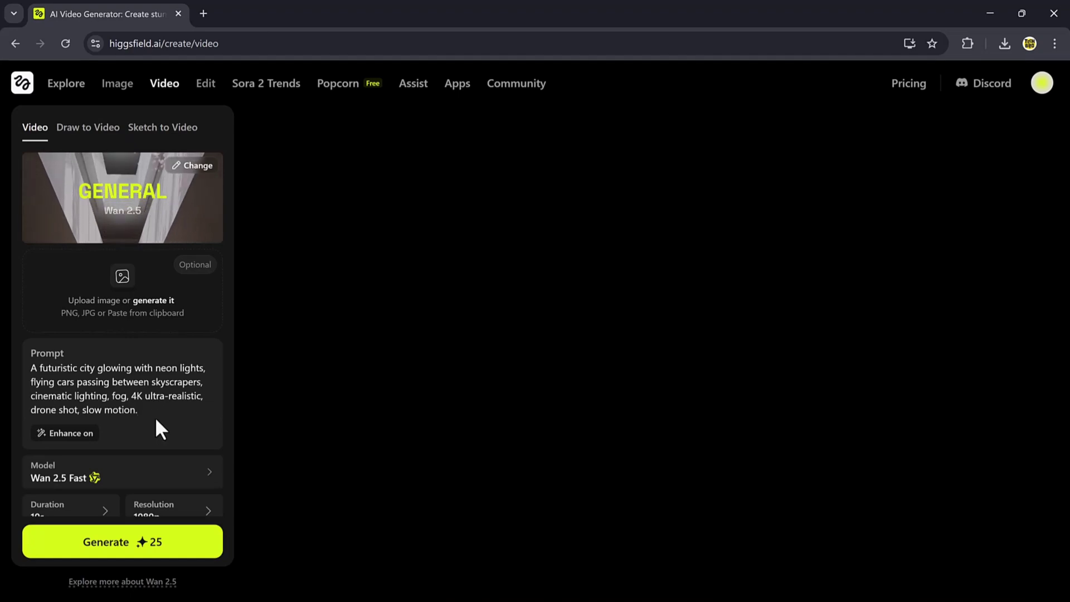
scroll(158, 415, down, 1)
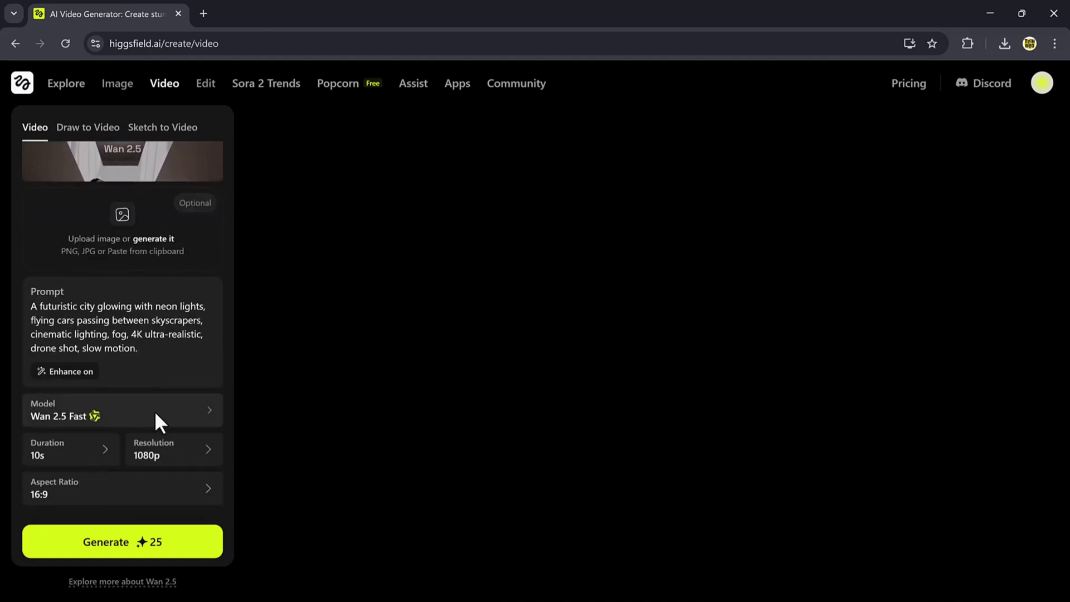
Switch the video model from Wan 2.5 Fast to Higgsfield Turbo and open advanced settings
click(160, 413)
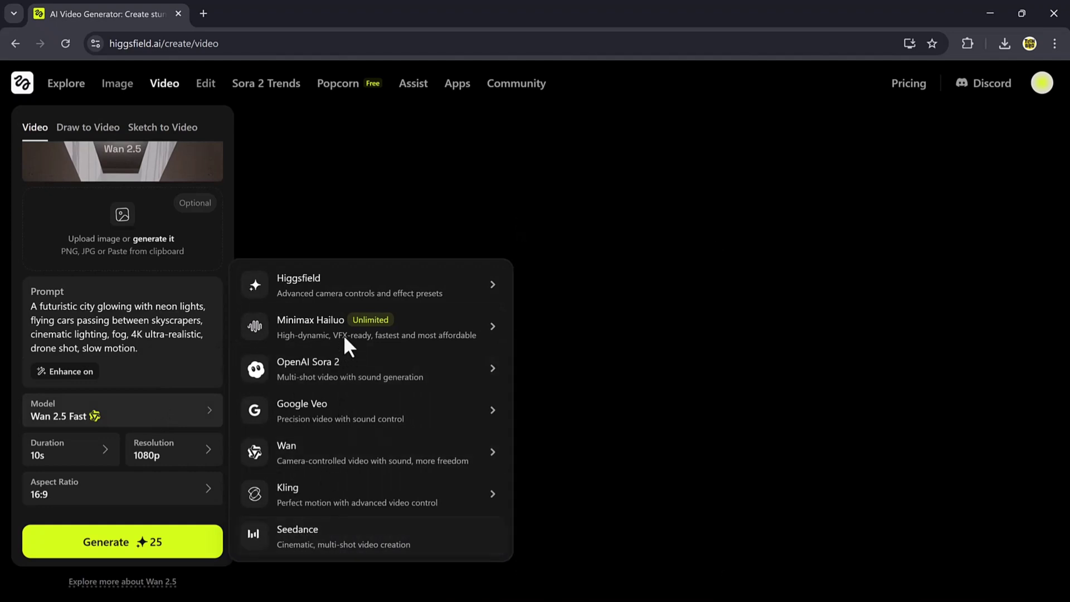
mouse_move(368, 327)
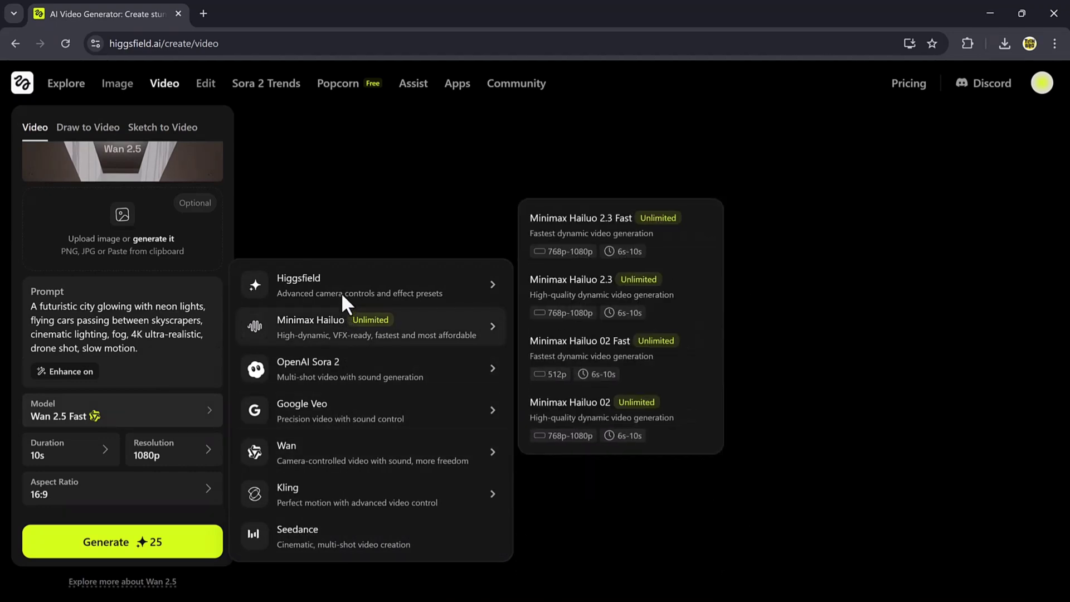
mouse_move(360, 285)
click(599, 337)
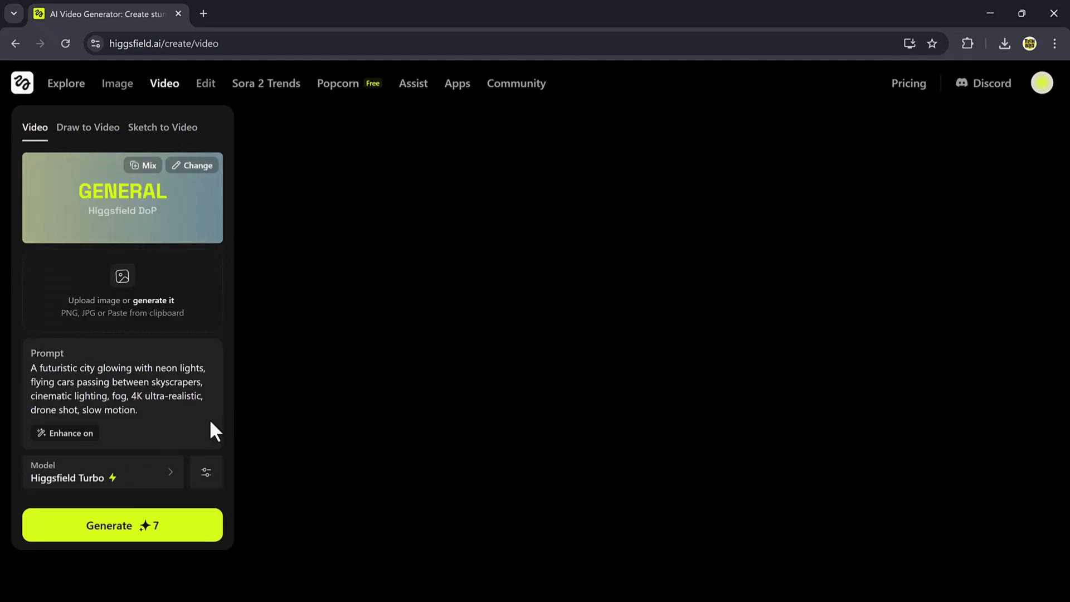
click(203, 473)
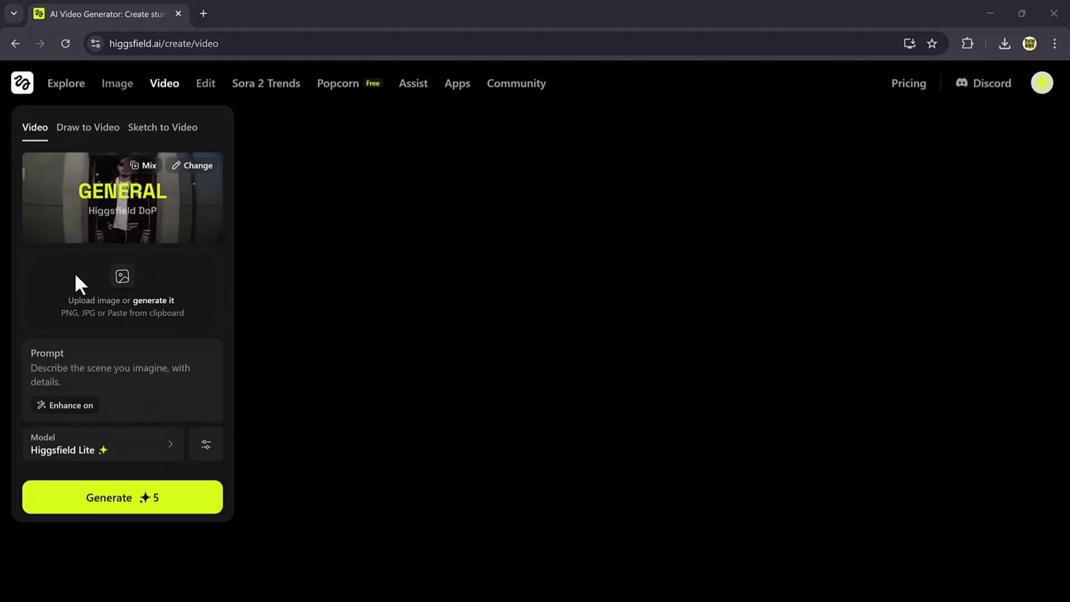
Use the robot image as start frame with the robot prompt, generate, and play the video
click(74, 284)
double_click(150, 138)
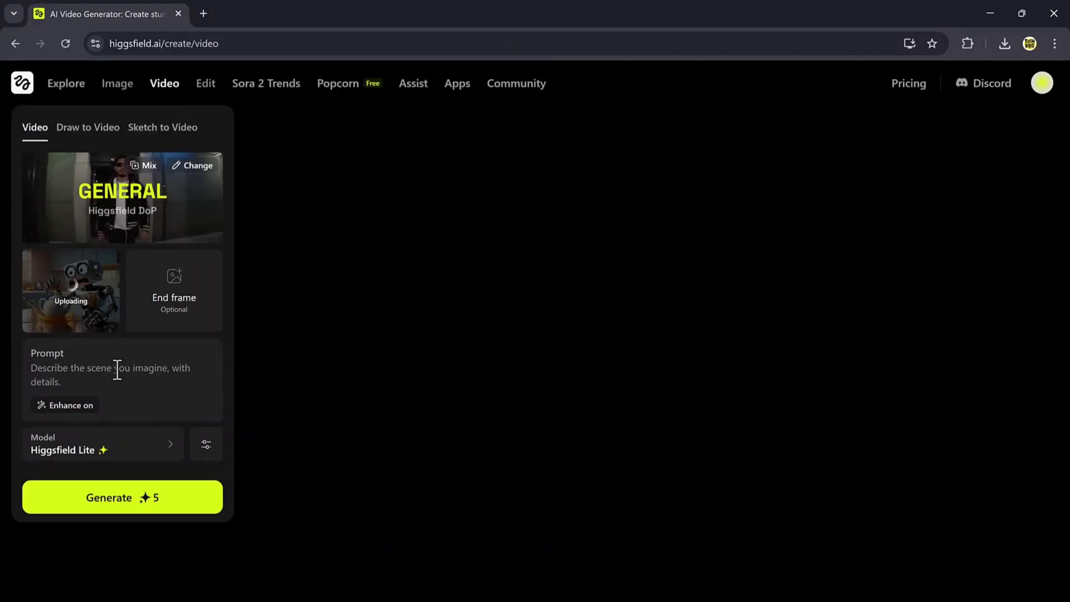
text(A goofy robot trying to make tea but spilling everything, realistic animation, funny expressions, smooth camera movement, Pixar style.)
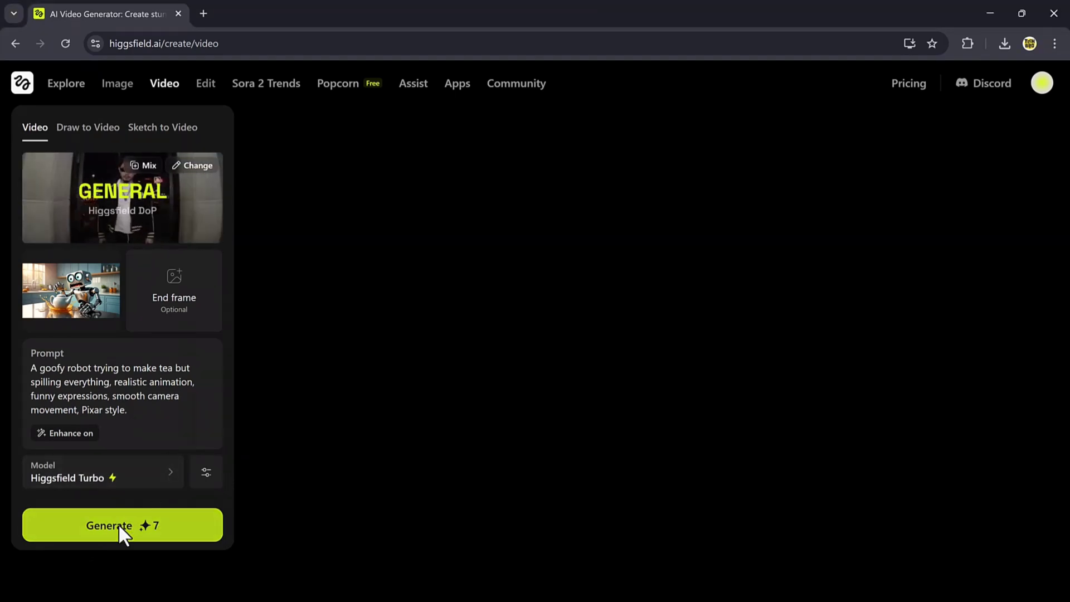
click(117, 523)
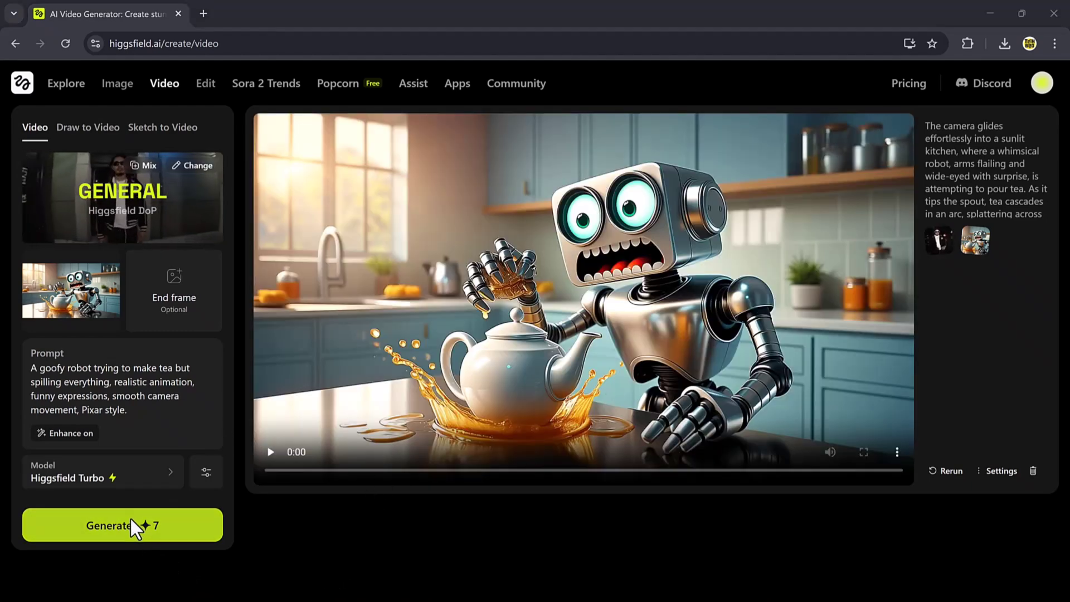
click(273, 456)
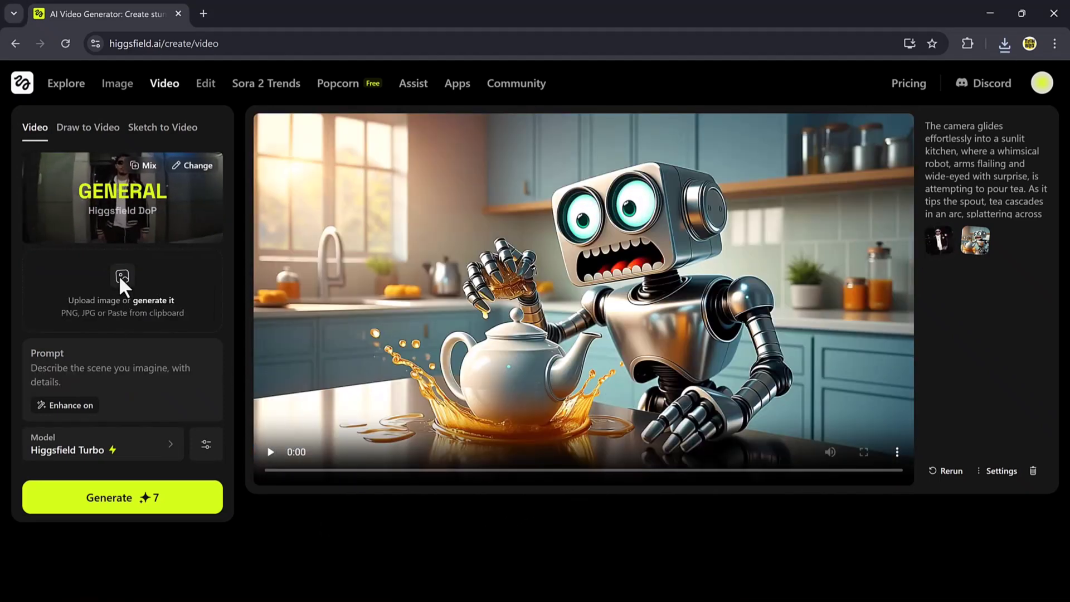
Upload the London street image as start frame and paste the London night prompt
click(119, 274)
double_click(149, 111)
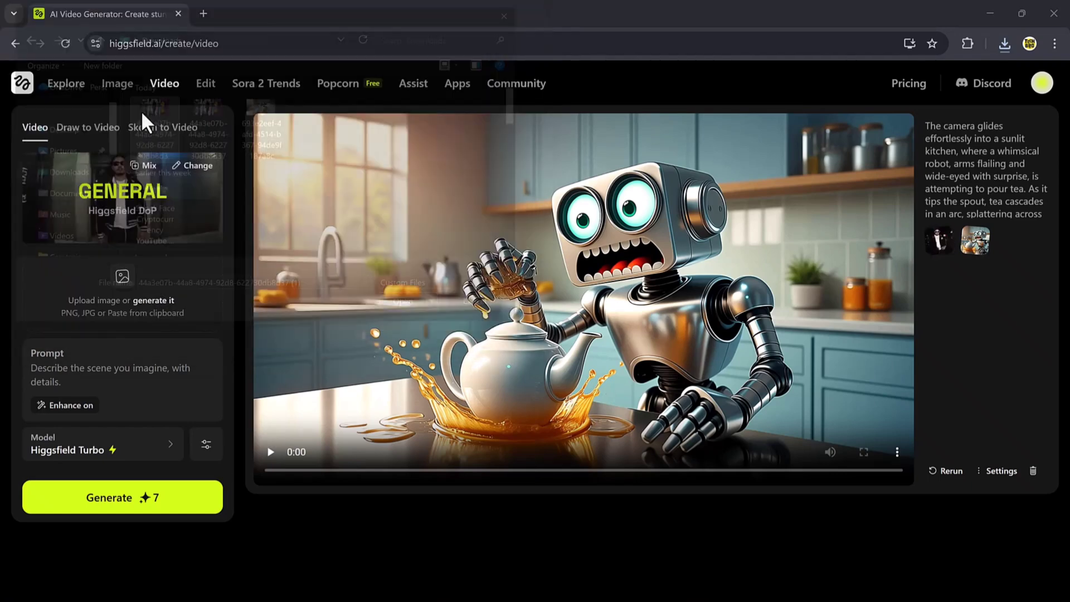
click(166, 368)
text(A young man walking through London streets at night, rain reflections, neon lights, cinematic look, shallow depth of field, 4K realism)
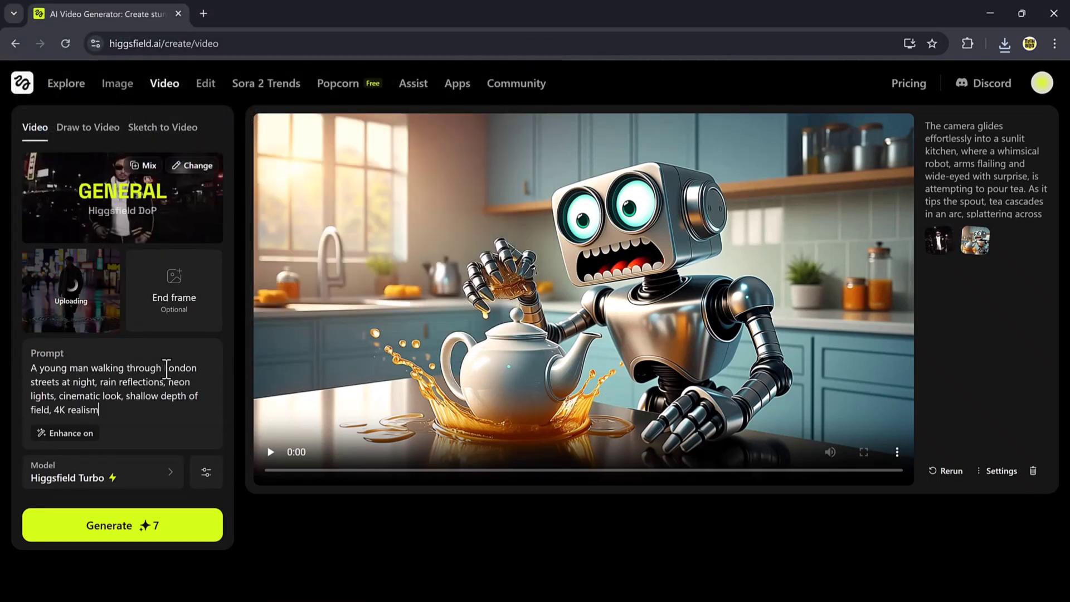
Generate the London video with Sora 2 Max, 8 seconds, 1080p
click(146, 472)
mouse_move(326, 401)
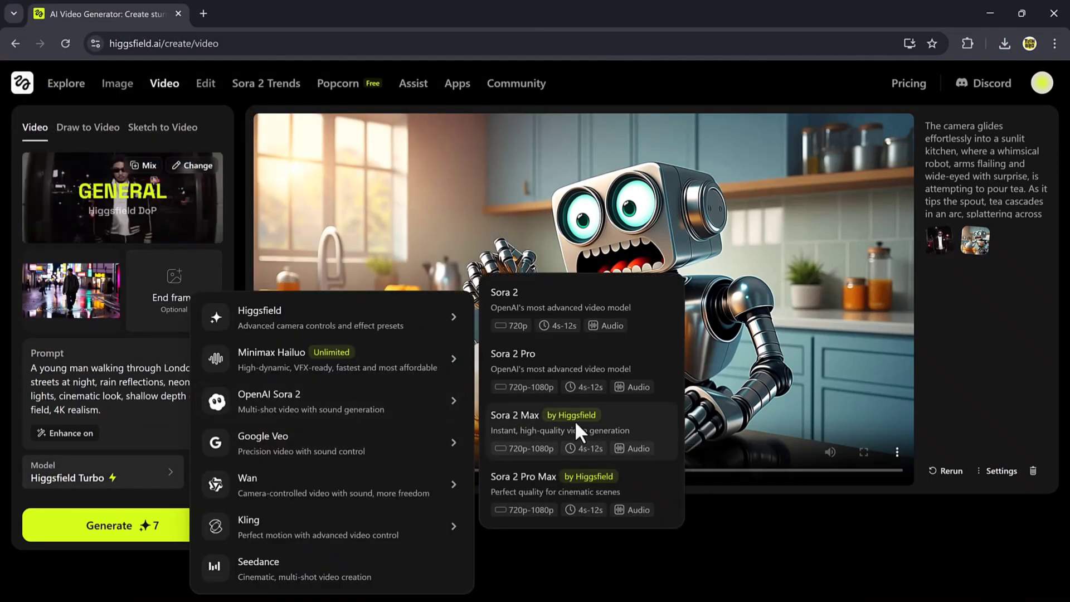
click(575, 420)
click(72, 486)
click(71, 423)
click(168, 485)
click(142, 448)
scroll(128, 473, down, 1)
click(120, 539)
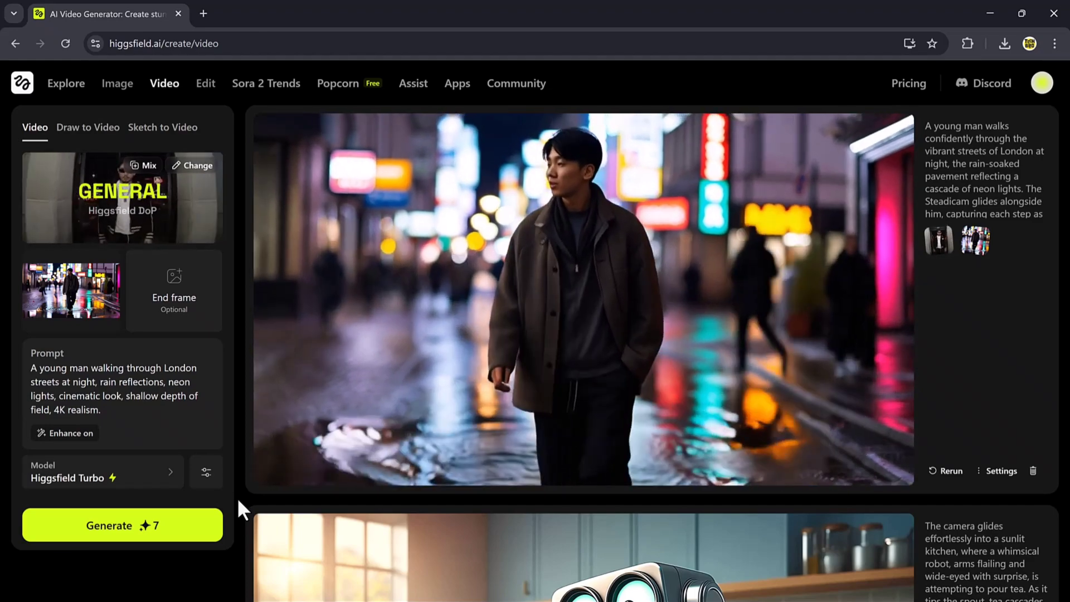
Open the Face Swap by Higgsfield app from the Explore page
click(66, 83)
right_click(66, 83)
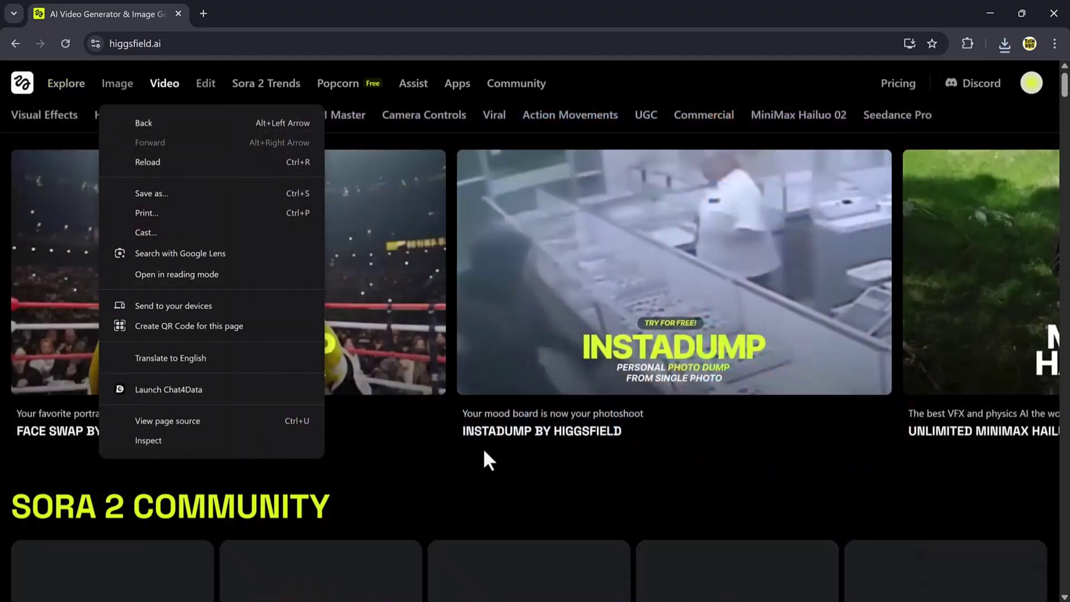
click(485, 456)
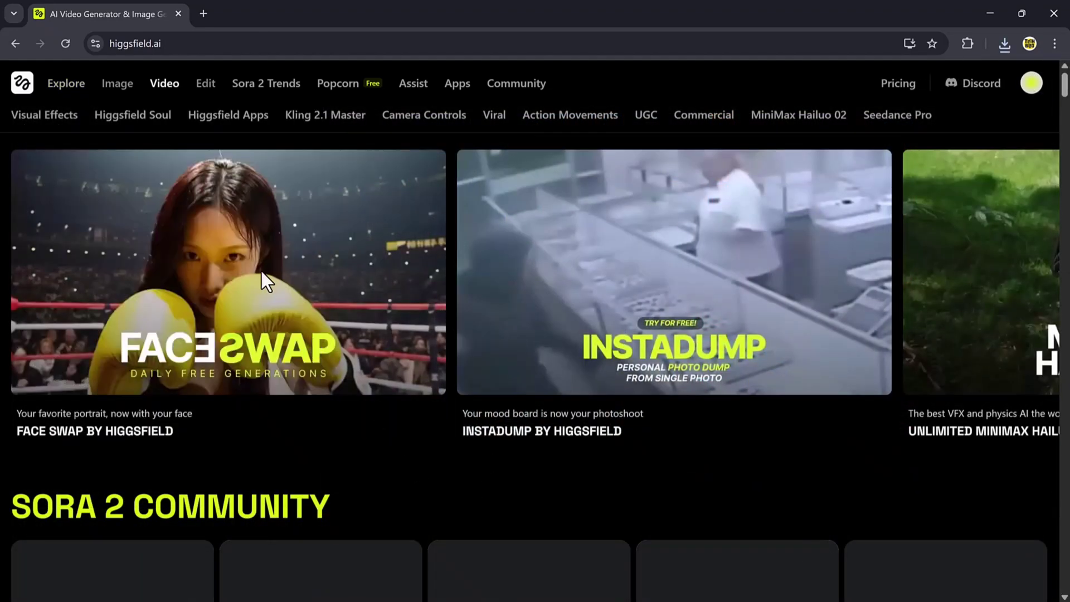
right_click(275, 251)
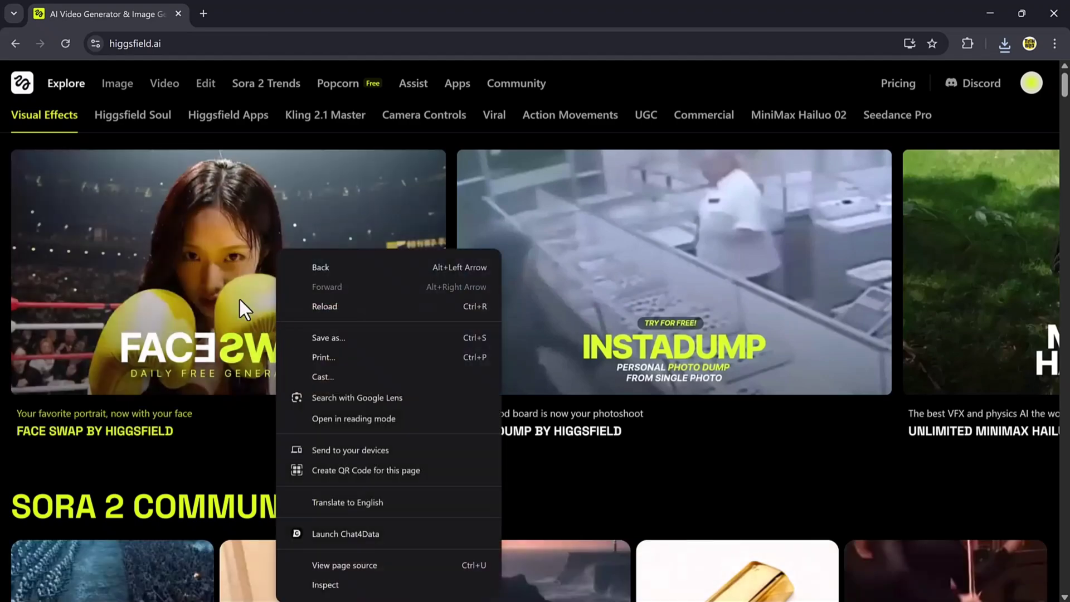
click(240, 300)
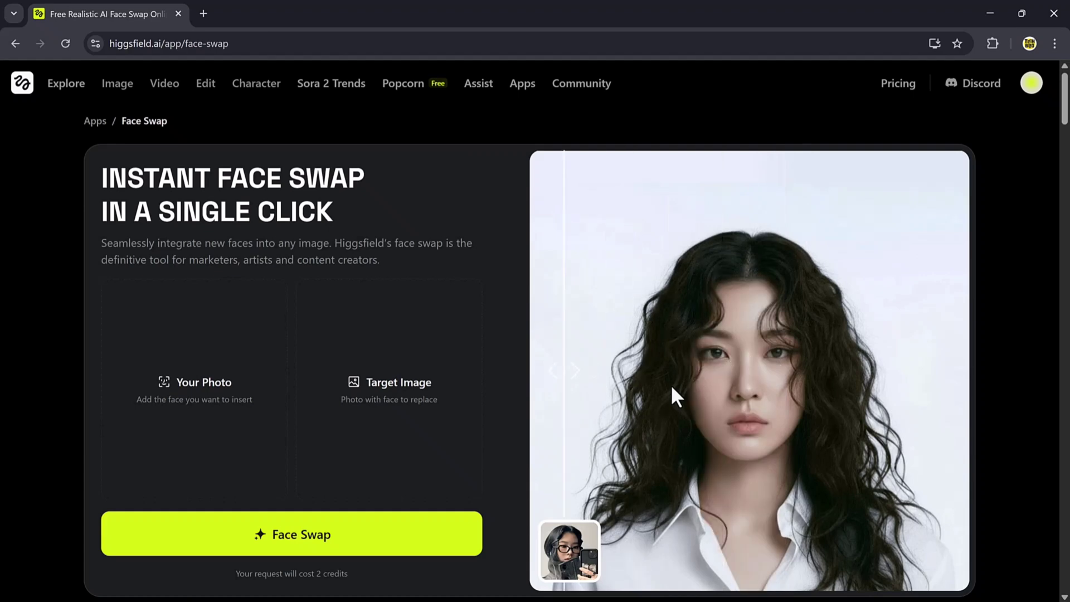
scroll(518, 462, down, 3)
scroll(518, 462, down, 3)
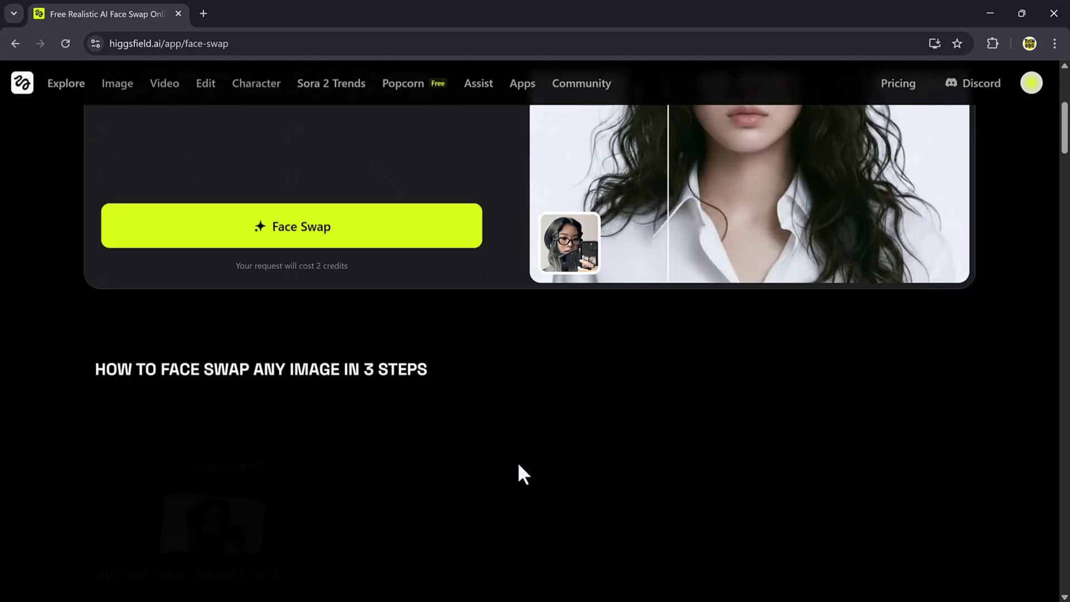
scroll(518, 462, down, 3)
scroll(518, 462, down, 3)
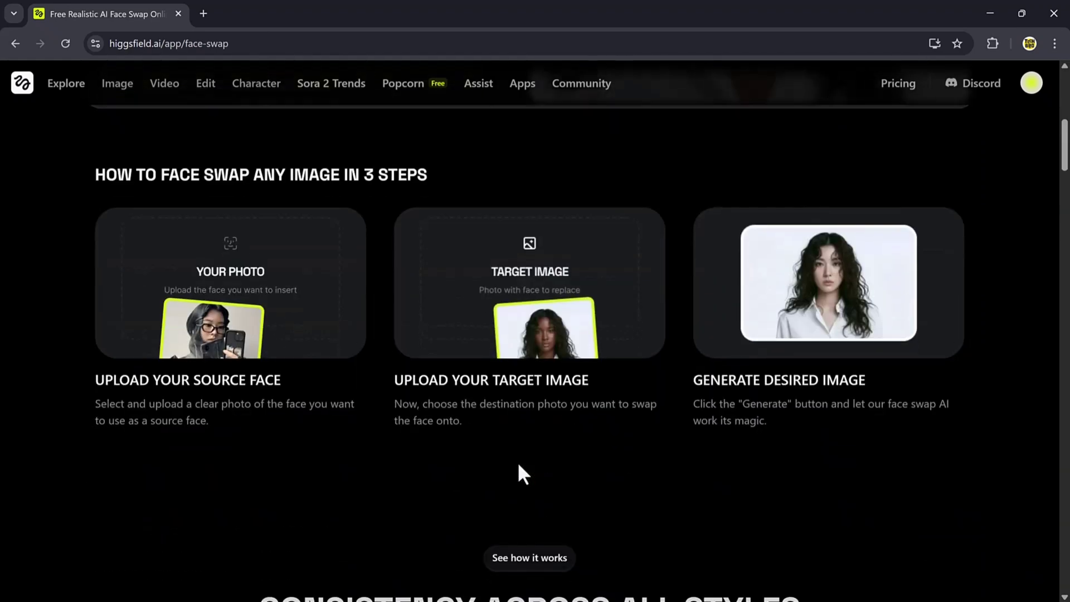
scroll(518, 462, down, 2)
scroll(517, 462, down, 2)
scroll(518, 461, down, 1)
Upload a source face photo and a target portrait to Face Swap, then run the swap
click(518, 462)
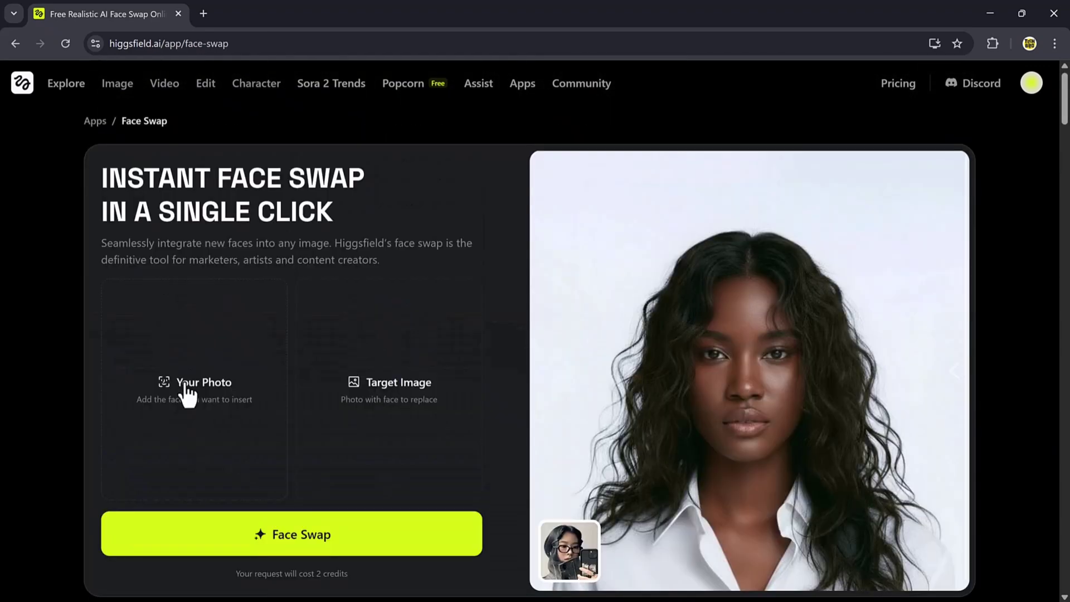
click(186, 384)
double_click(259, 123)
scroll(318, 195, down, 3)
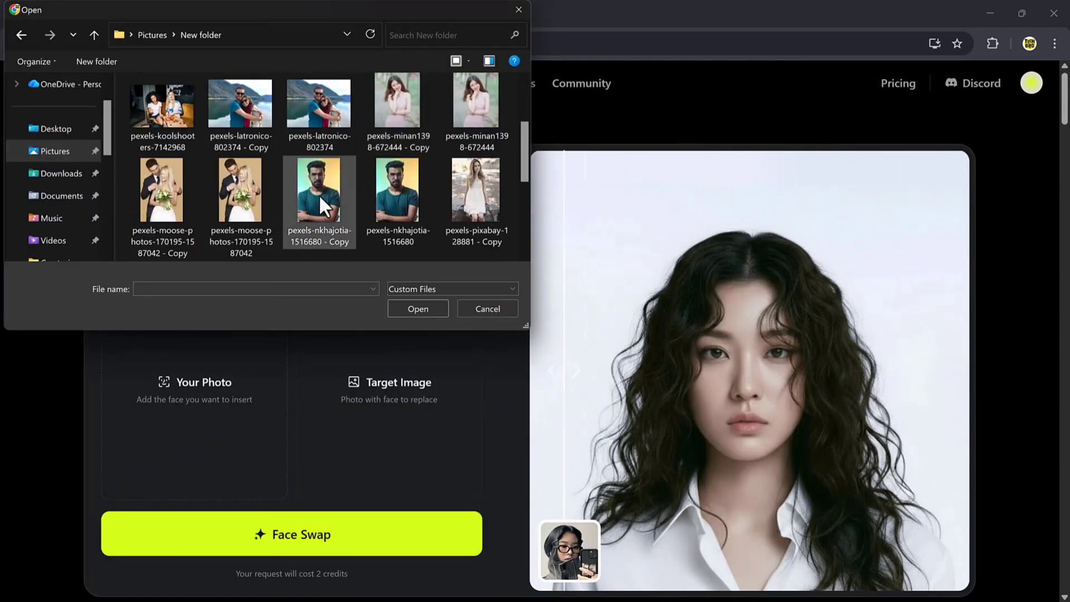
double_click(471, 165)
click(400, 381)
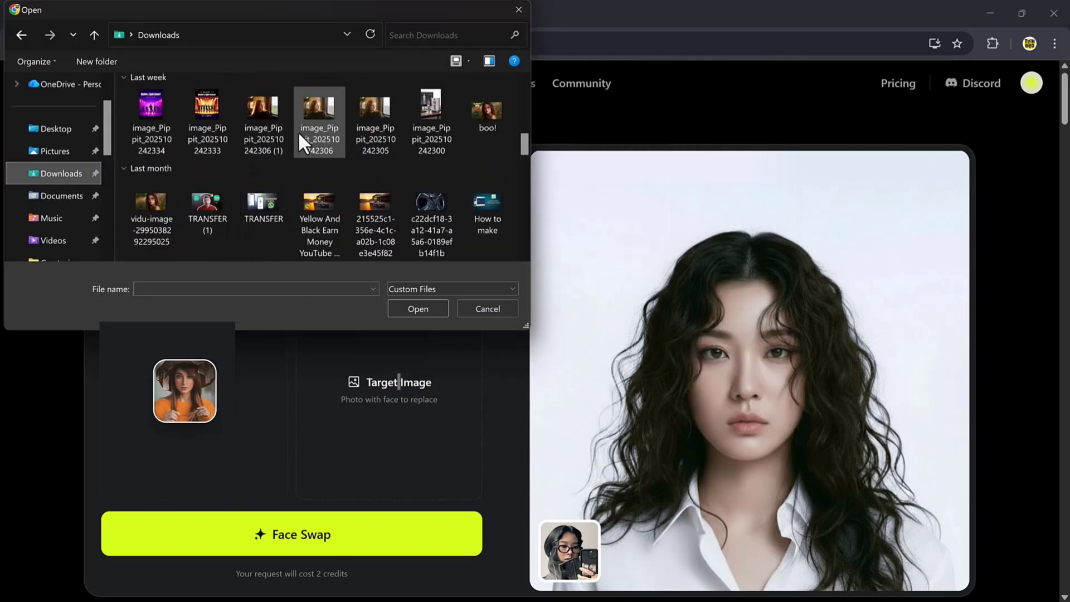
scroll(298, 131, down, 3)
double_click(265, 113)
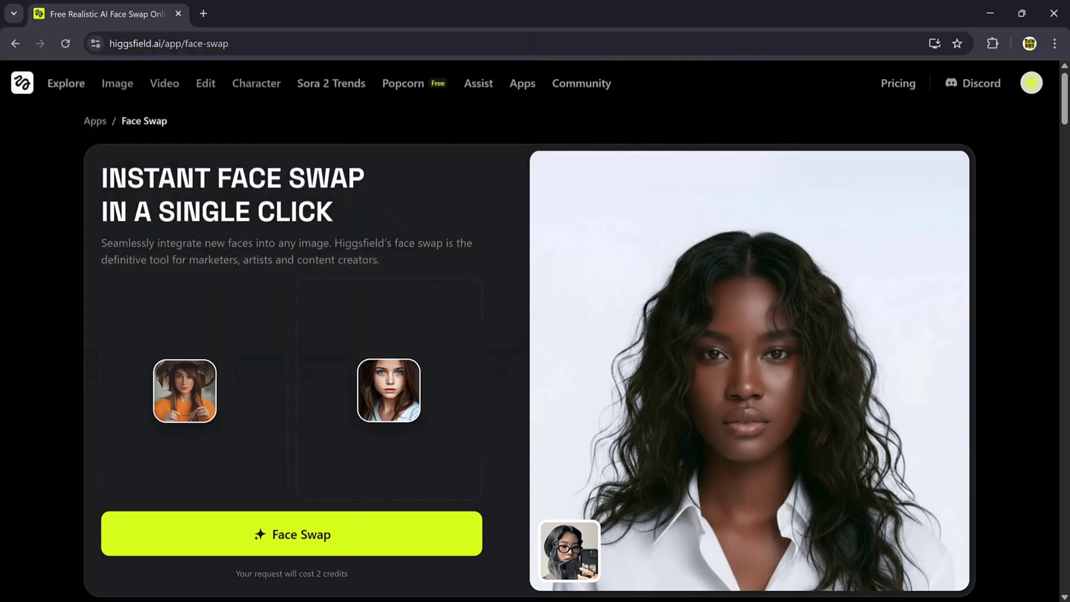
click(329, 537)
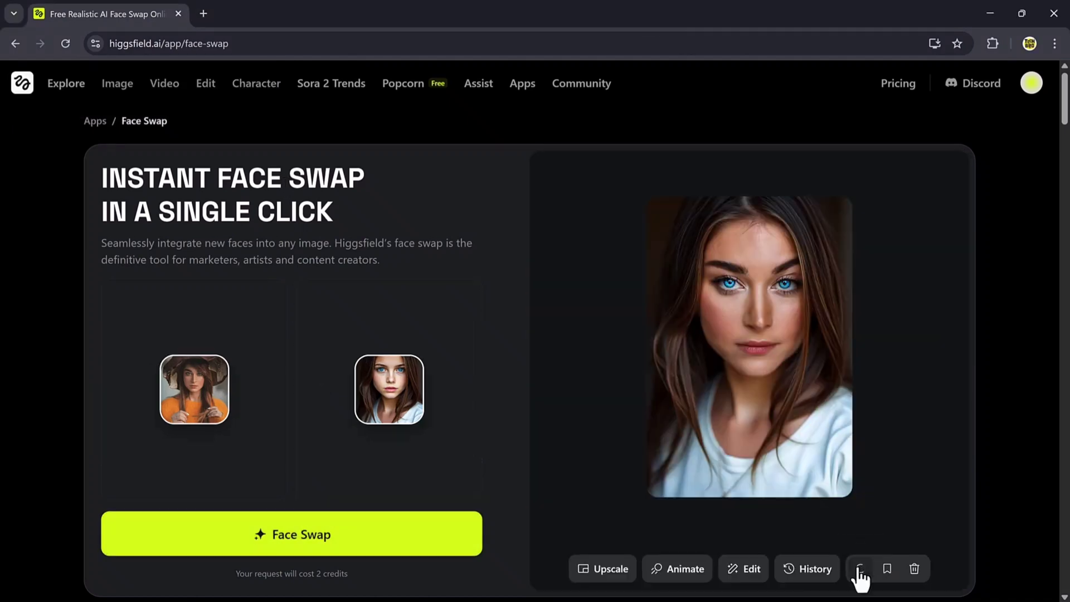
Download the face-swapped portrait and keep Topaz as the upscaling model
click(860, 569)
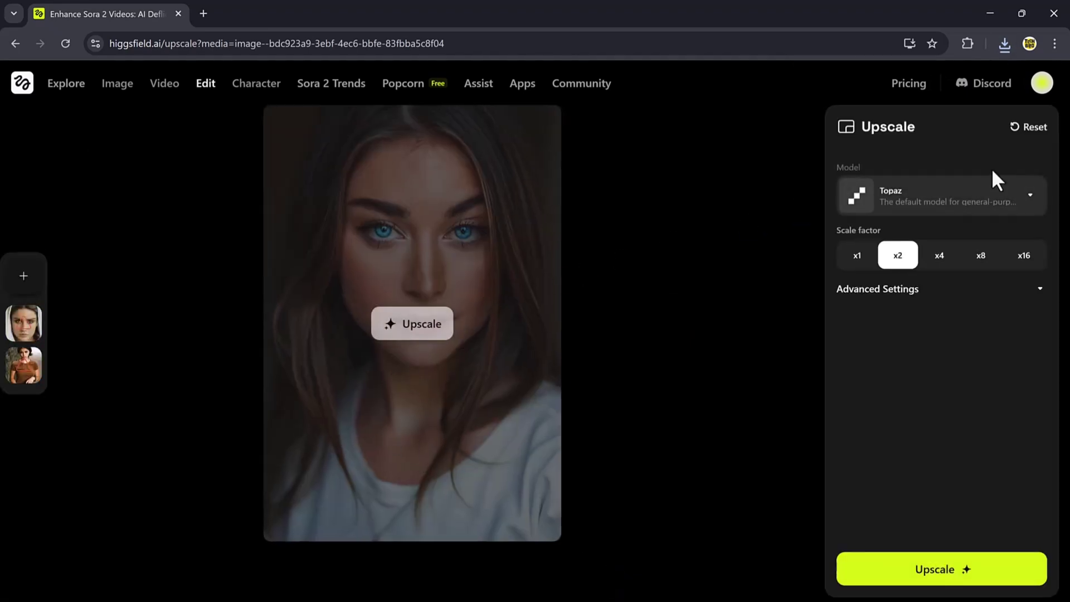
click(1012, 200)
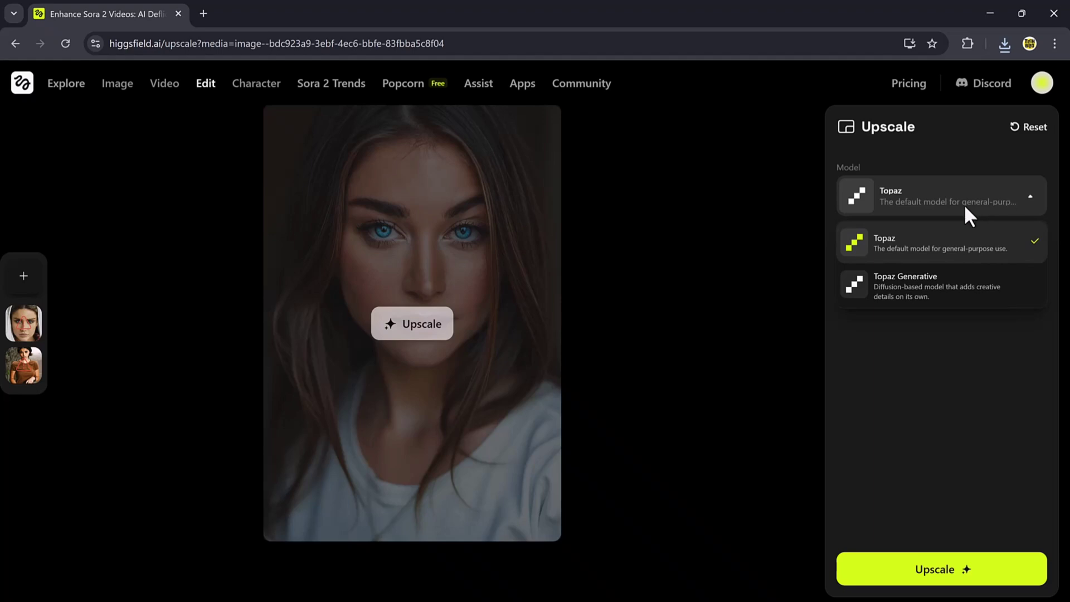
click(980, 242)
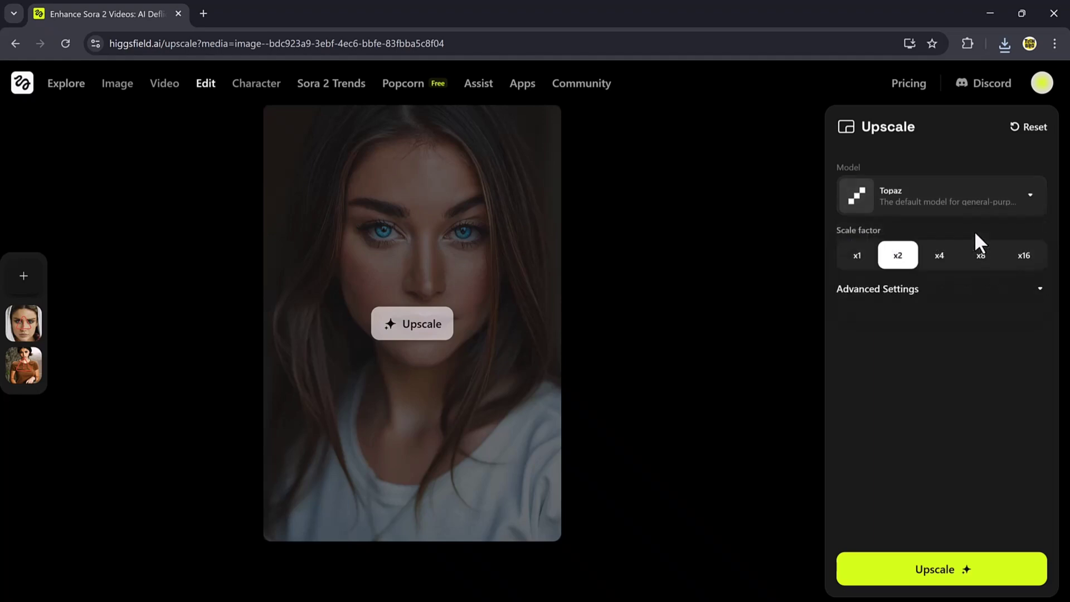
Set the upscale to x2 with the Standard preset and face enhancement on
click(857, 255)
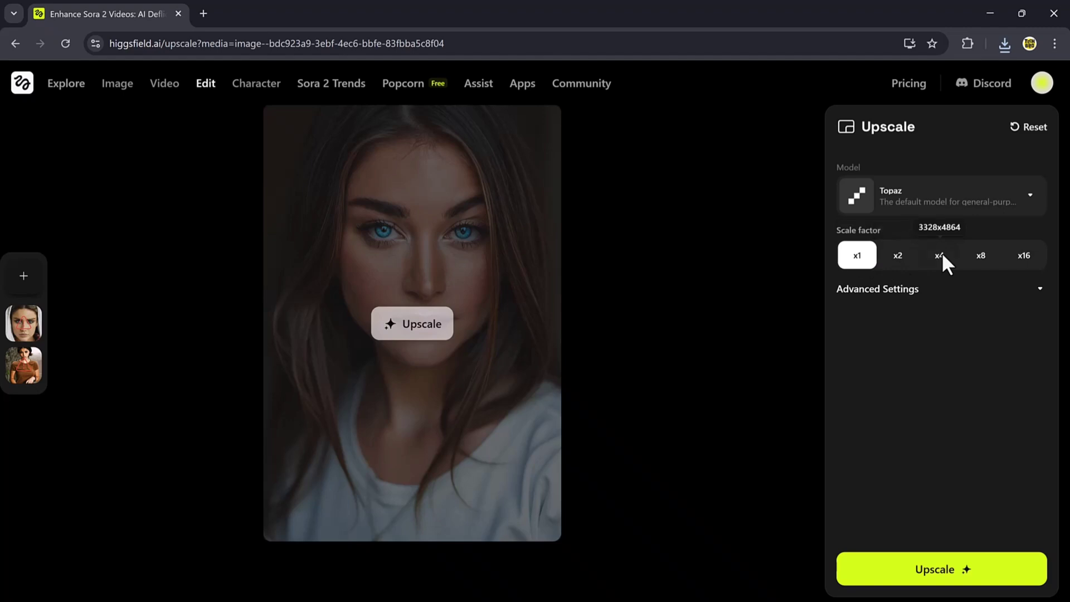
click(941, 256)
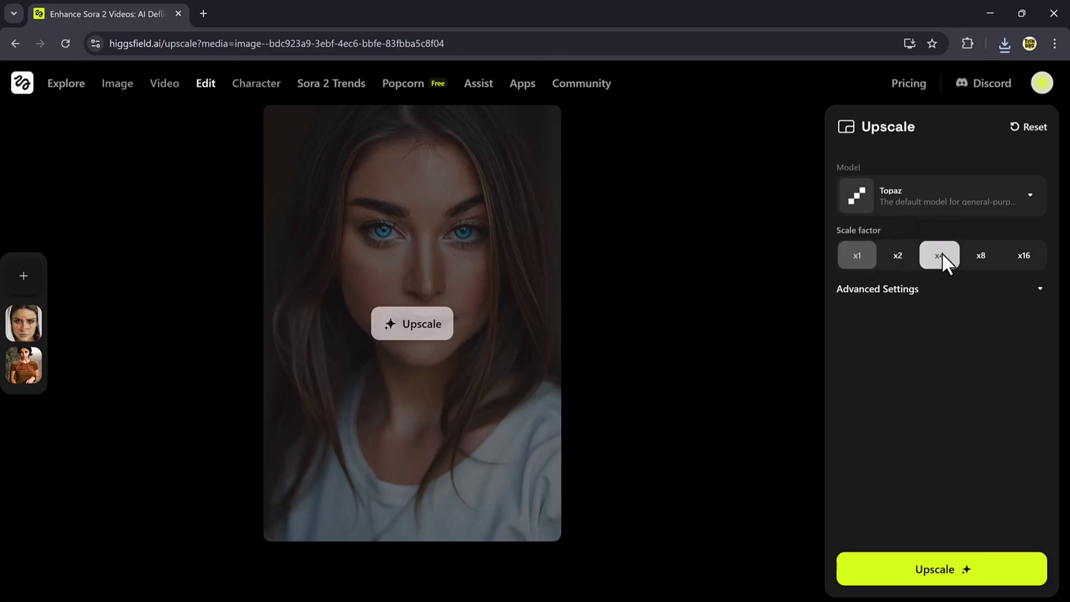
click(980, 255)
click(1040, 288)
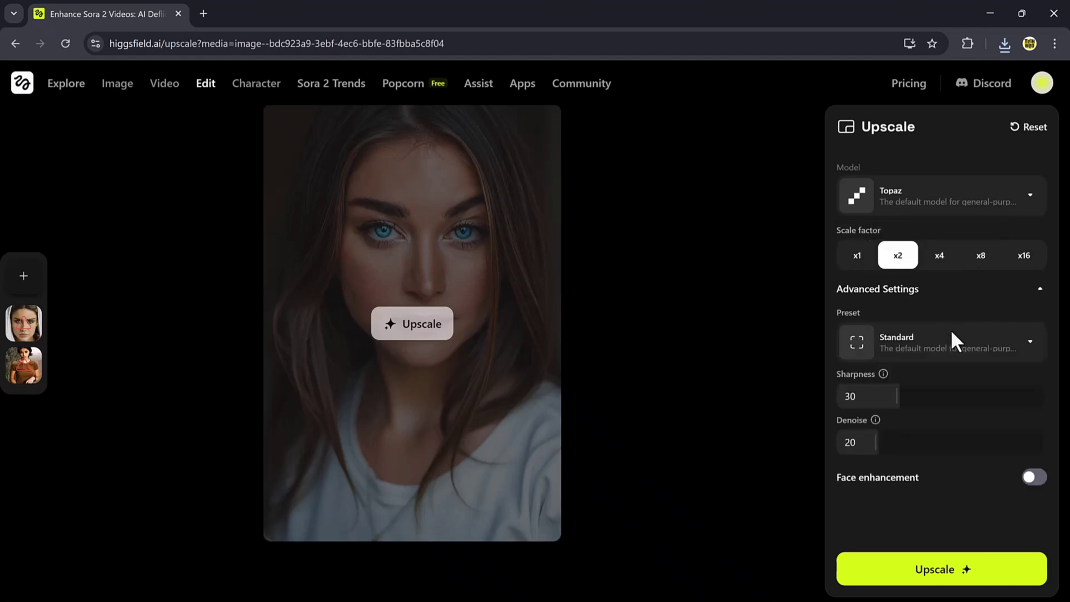
click(1033, 340)
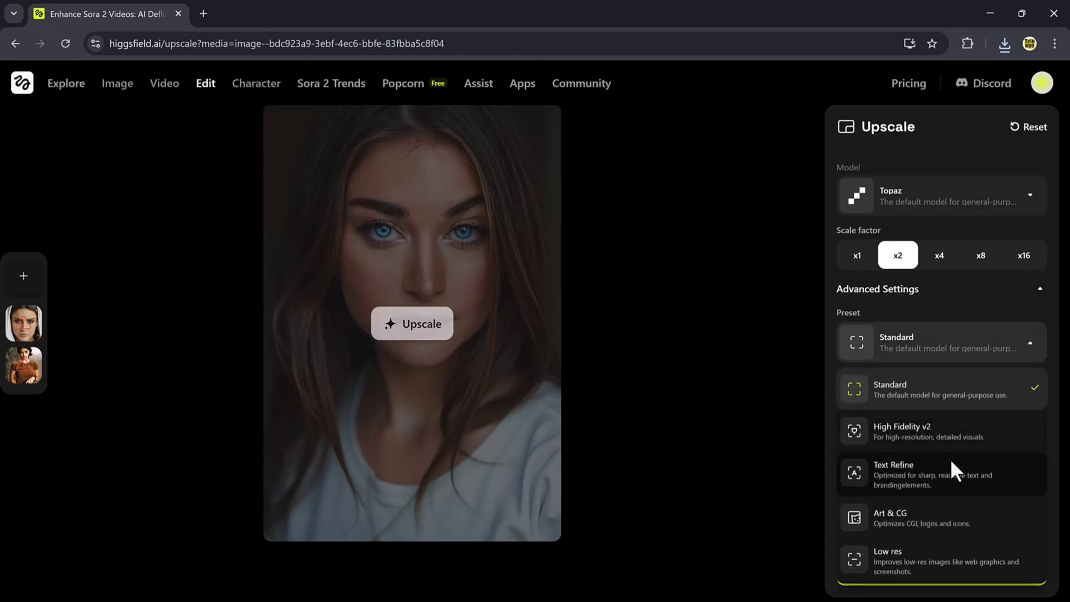
click(918, 393)
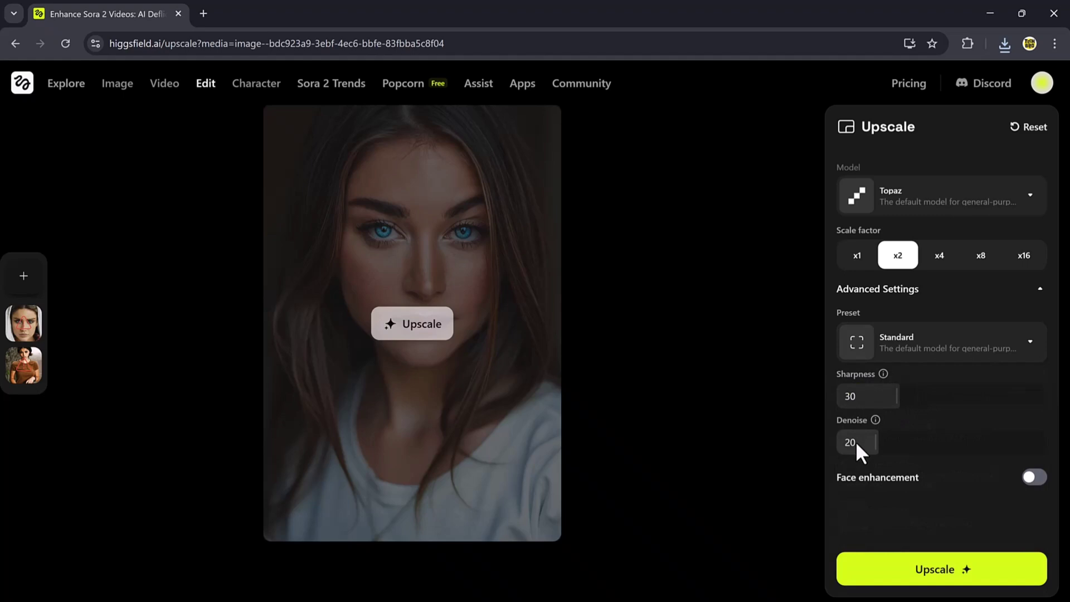
click(1033, 480)
scroll(947, 464, down, 2)
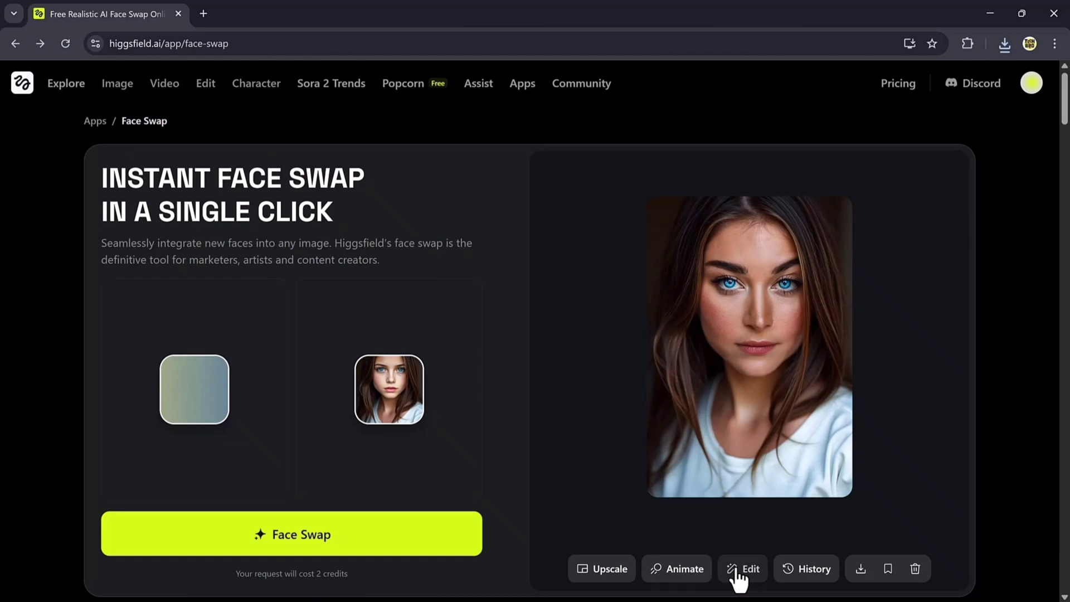
Mask both cheeks in the editor and generate edits with the prompt 'add party makeup'
click(743, 569)
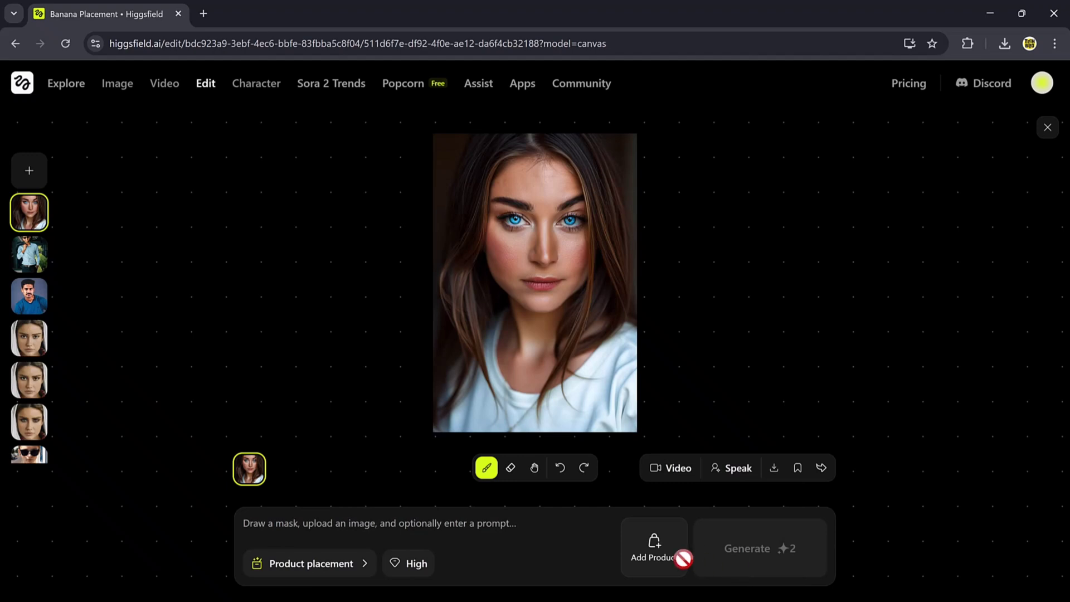
click(508, 314)
click(506, 245)
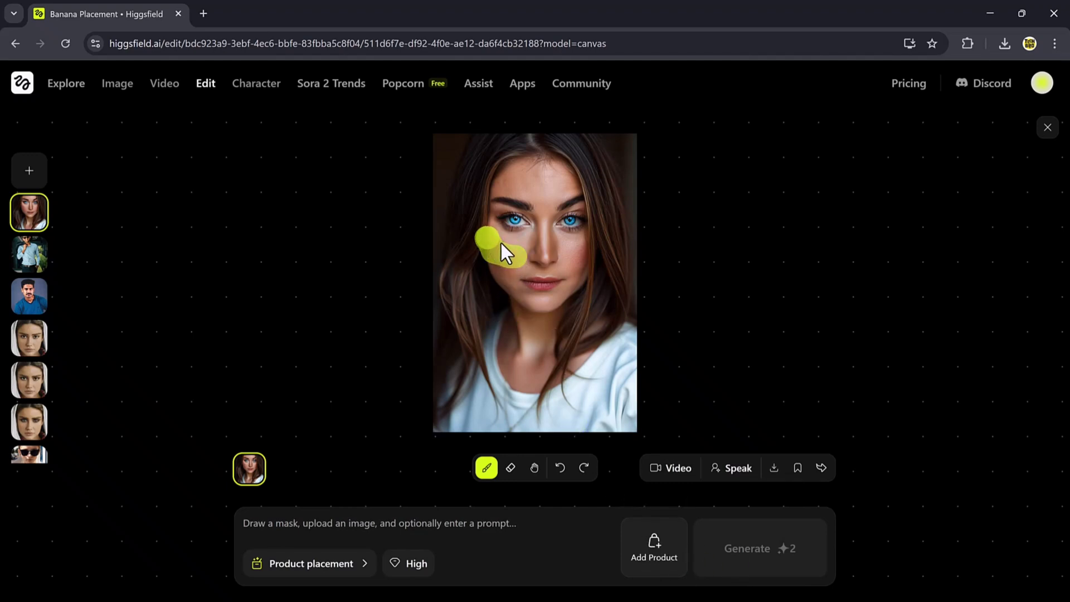
drag(514, 247, 514, 248)
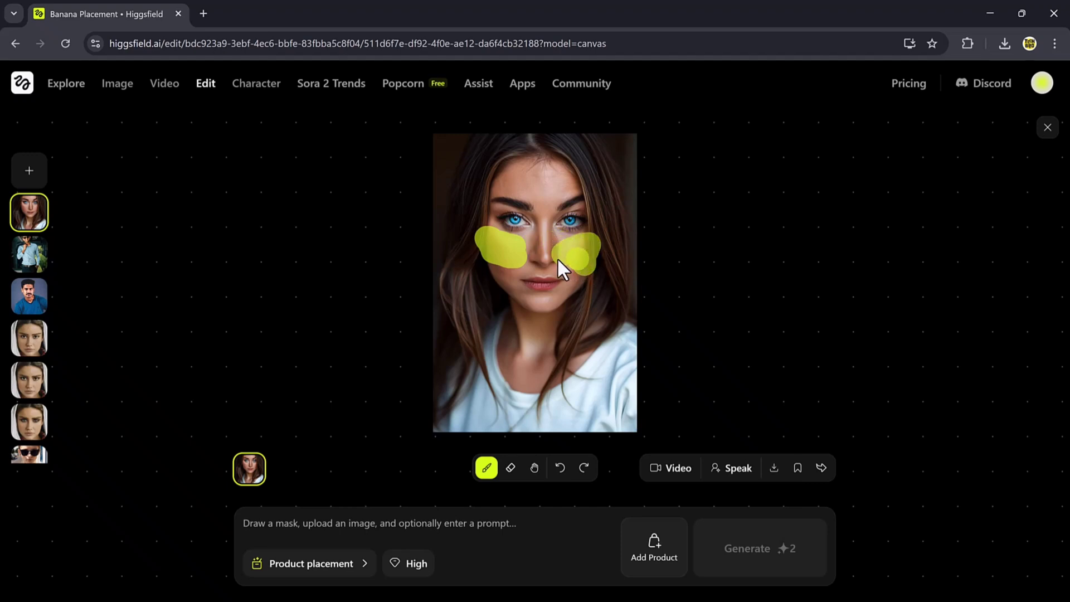
drag(557, 260, 577, 251)
click(328, 524)
text(add party makeu)
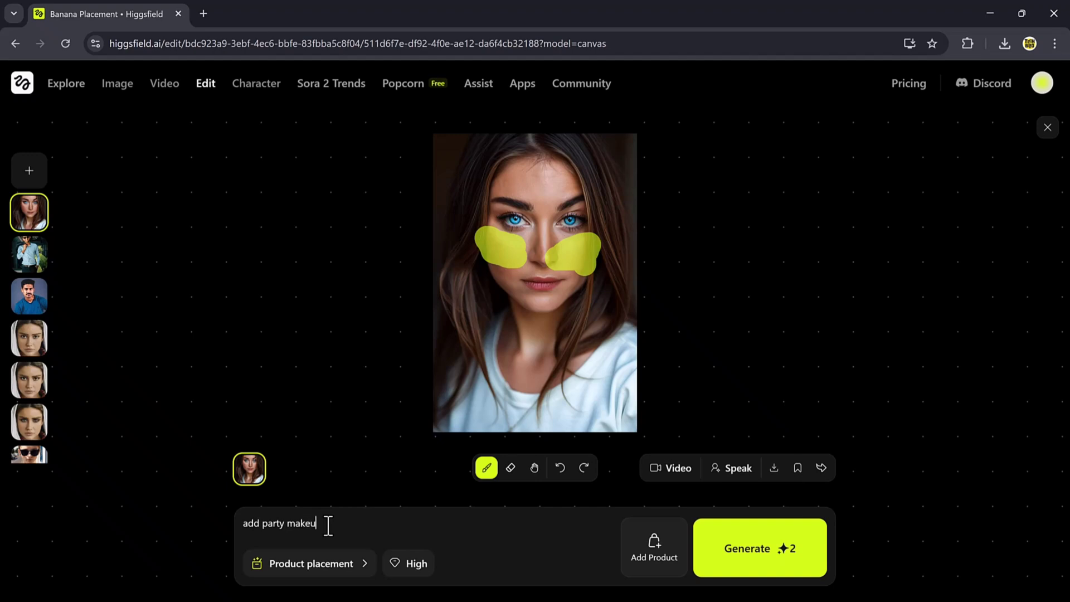
text(p)
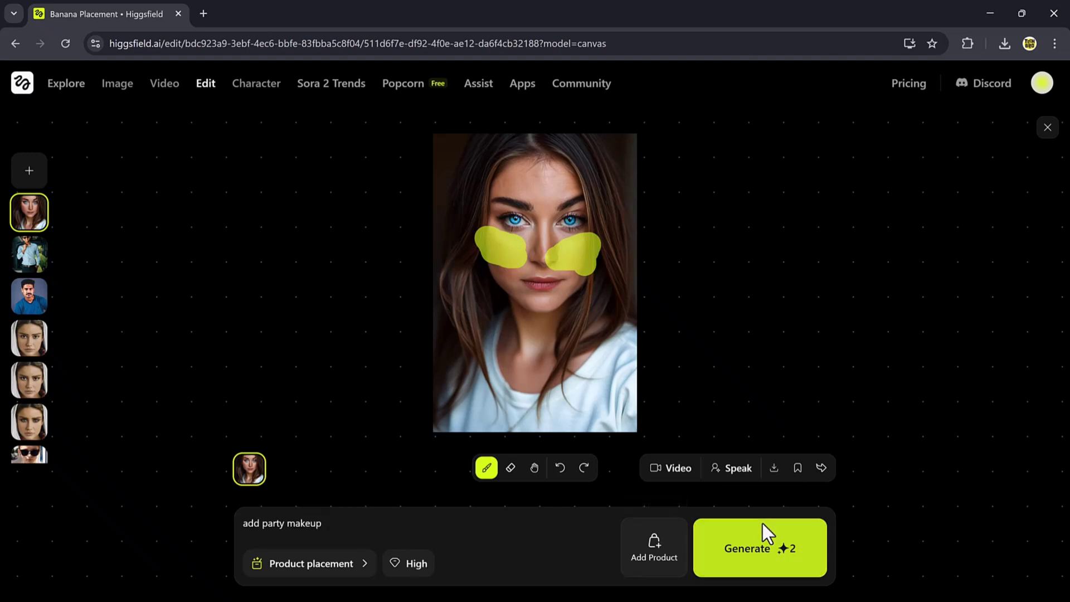
click(763, 524)
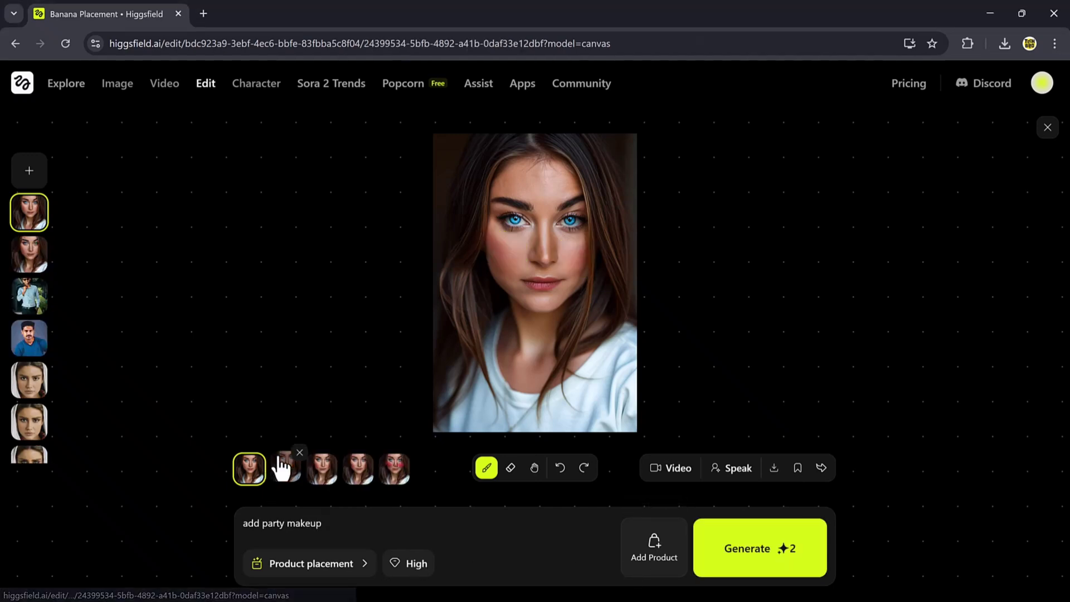
Compare the generated makeup versions and download the chosen one
click(285, 469)
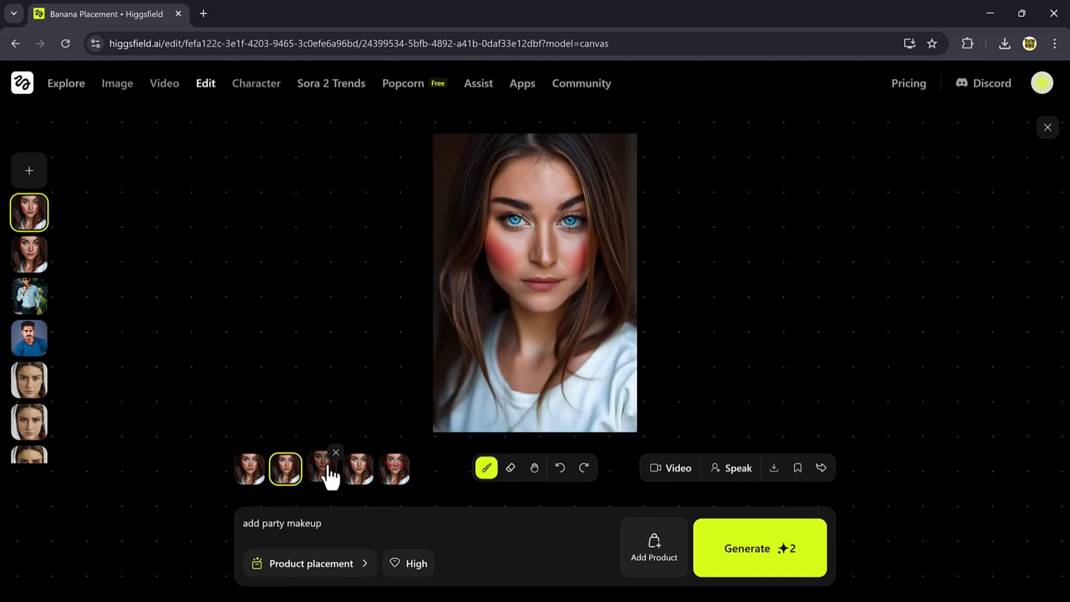
click(323, 468)
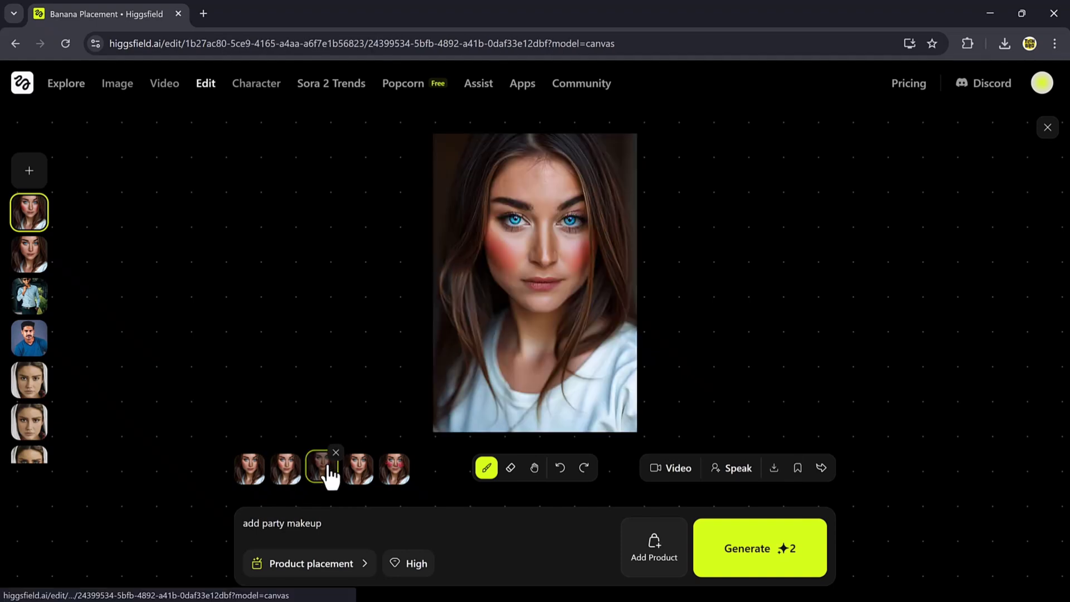
click(360, 469)
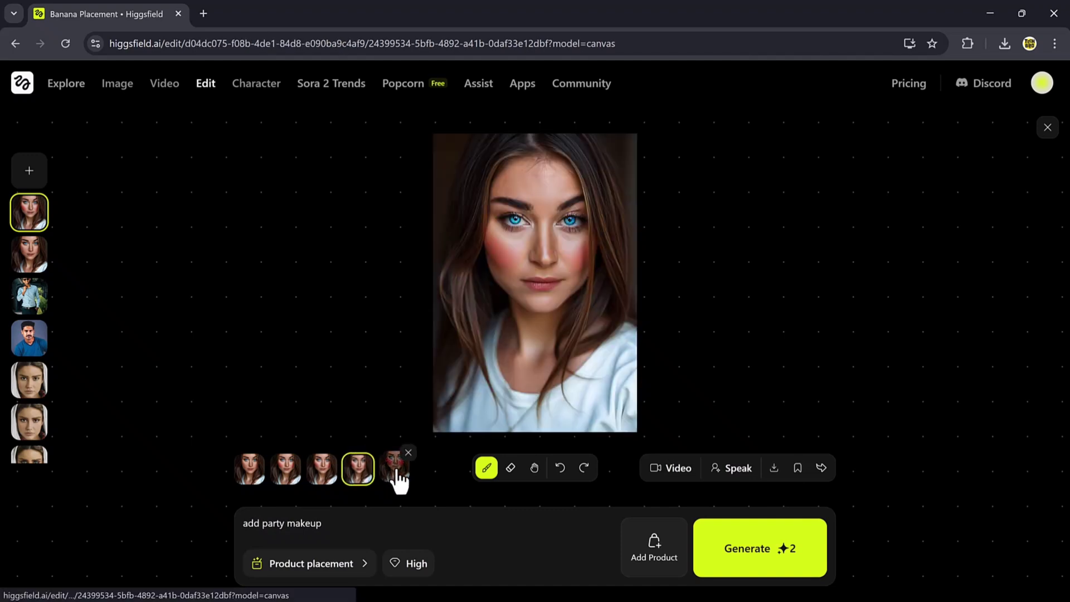
click(774, 469)
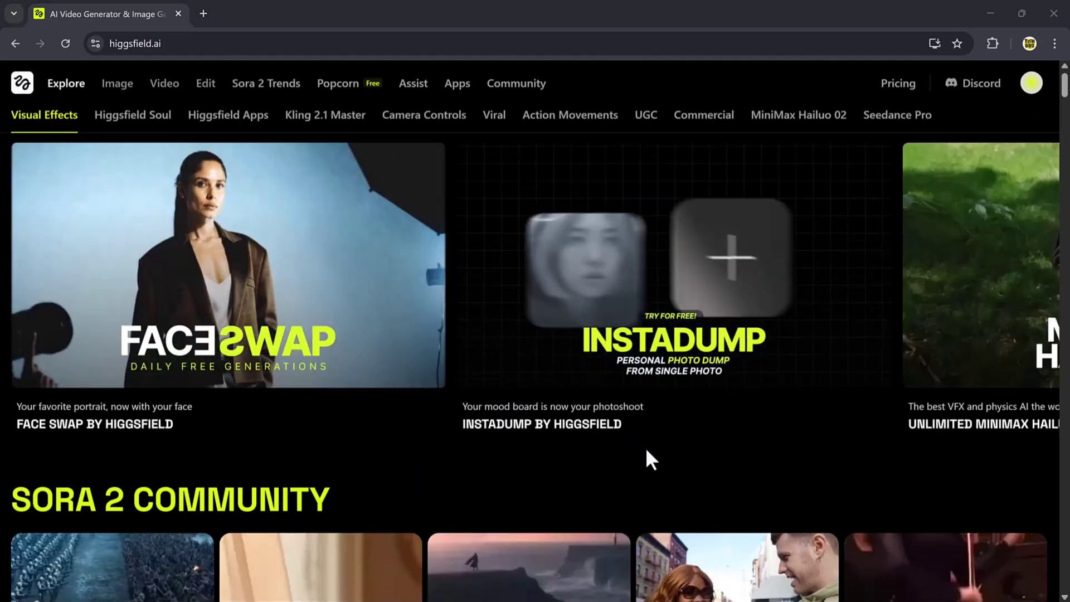
scroll(645, 447, down, 5)
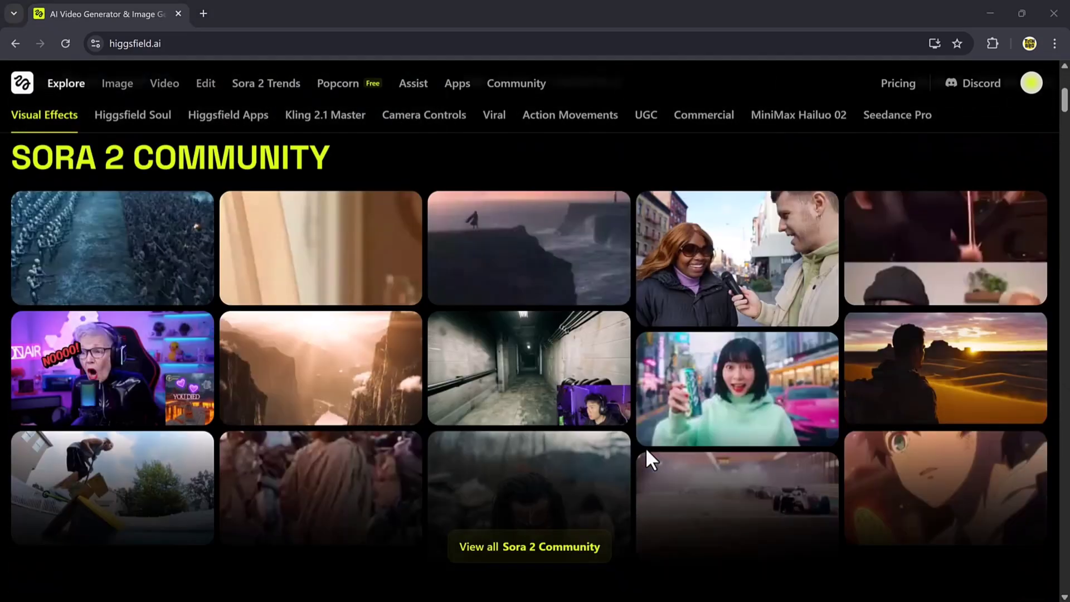
scroll(646, 447, down, 5)
scroll(645, 448, down, 2)
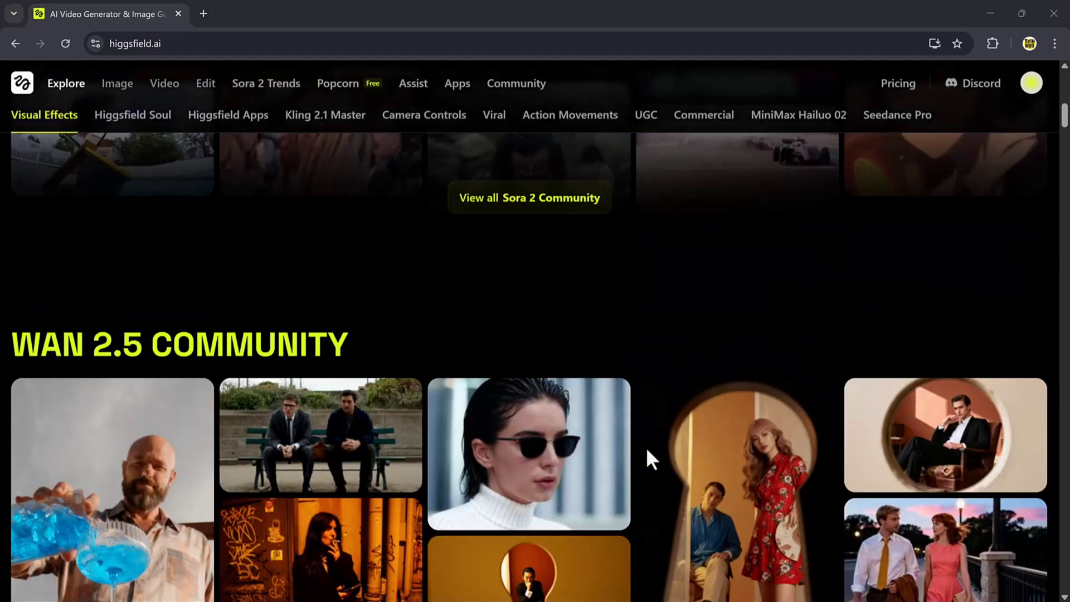
scroll(647, 447, down, 3)
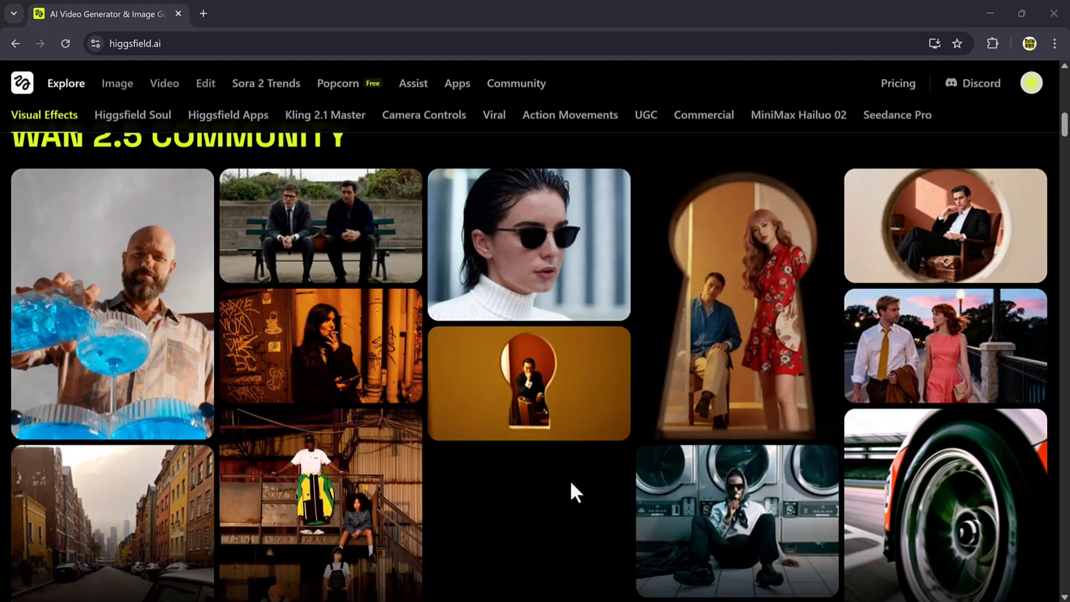
scroll(569, 481, down, 3)
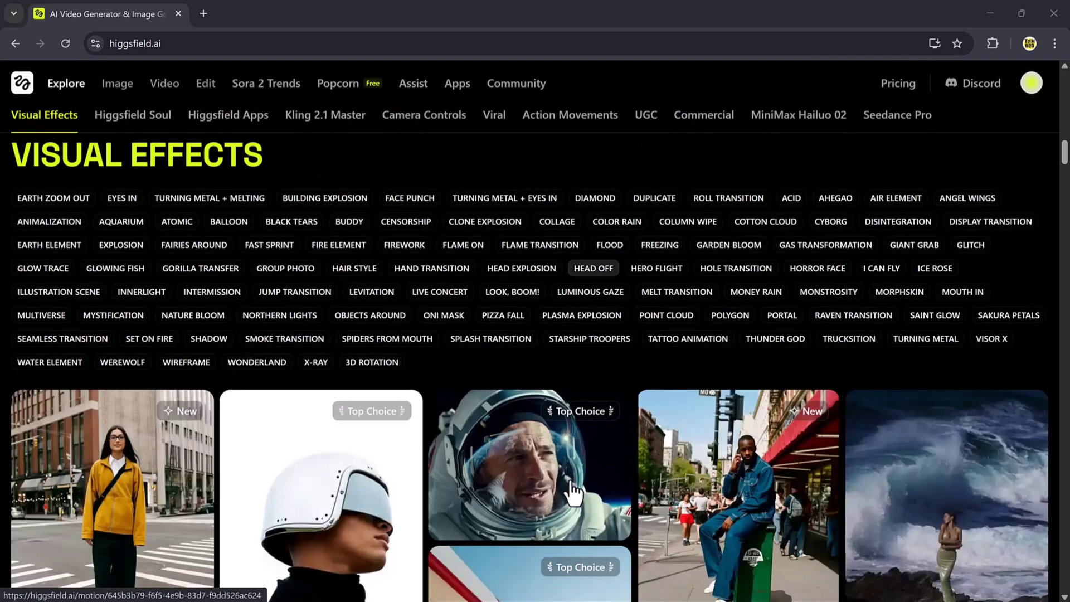
scroll(569, 478, down, 2)
scroll(573, 492, down, 1)
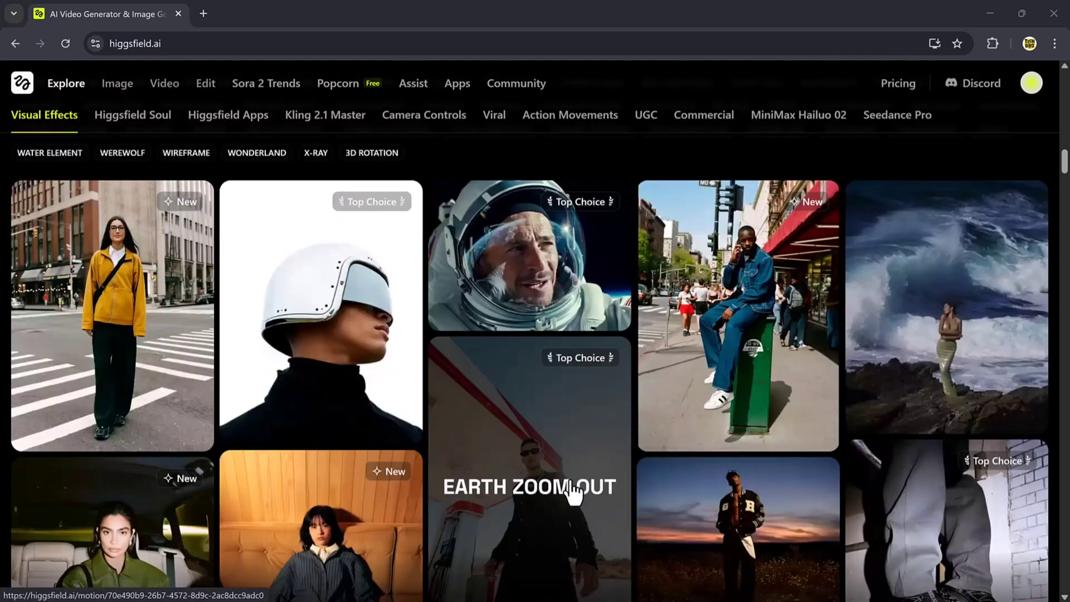
scroll(574, 492, down, 1)
scroll(574, 492, down, 4)
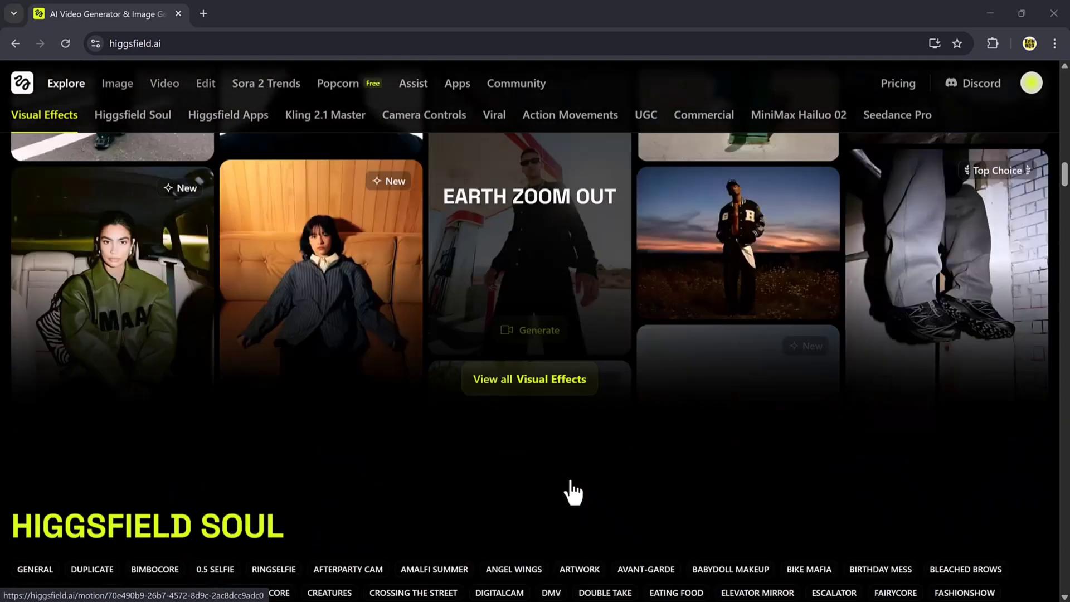
scroll(575, 492, down, 3)
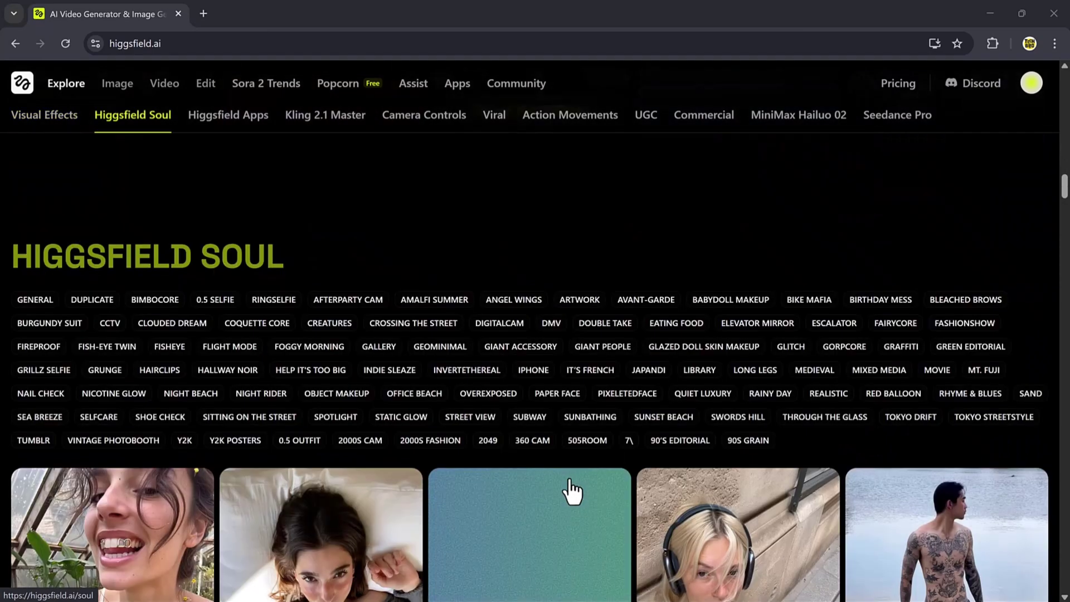
scroll(574, 492, down, 2)
scroll(574, 491, down, 3)
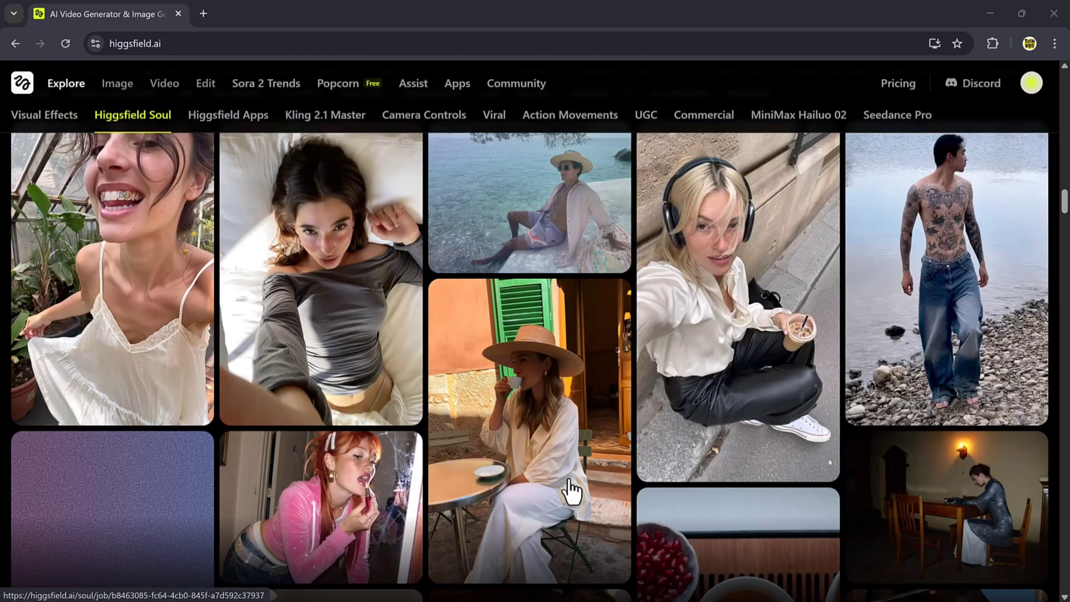
scroll(574, 492, down, 4)
scroll(574, 492, down, 3)
scroll(574, 492, down, 1)
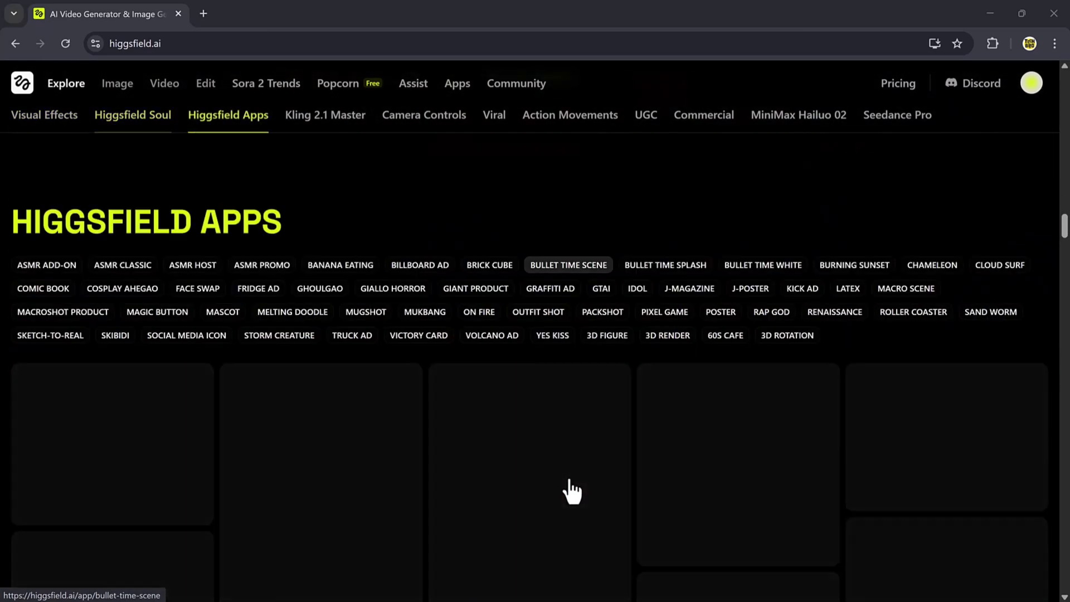
scroll(574, 492, down, 3)
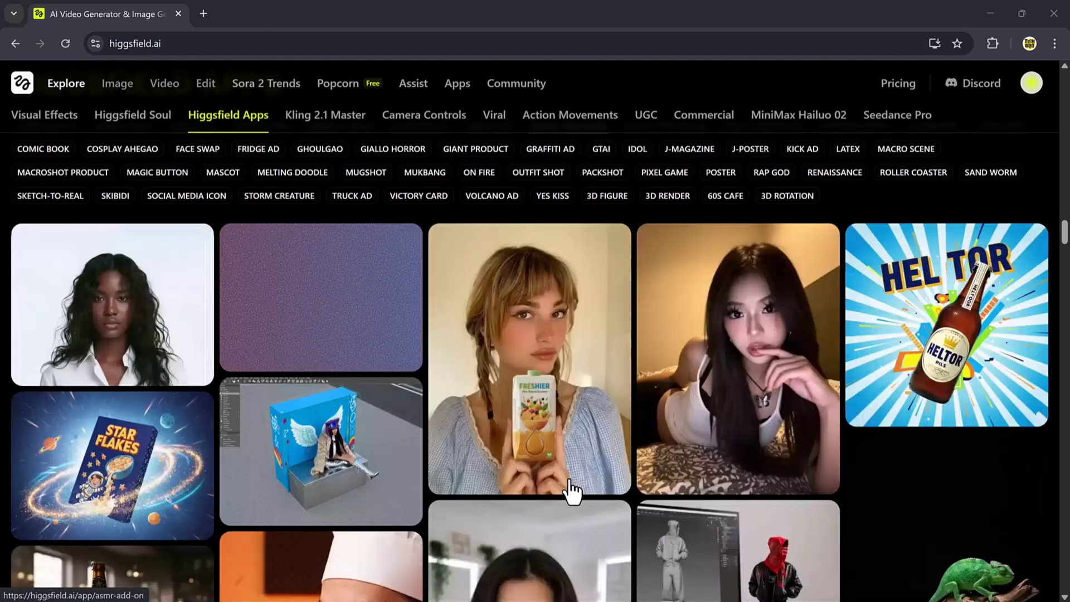
scroll(573, 488, down, 1)
scroll(574, 492, down, 1)
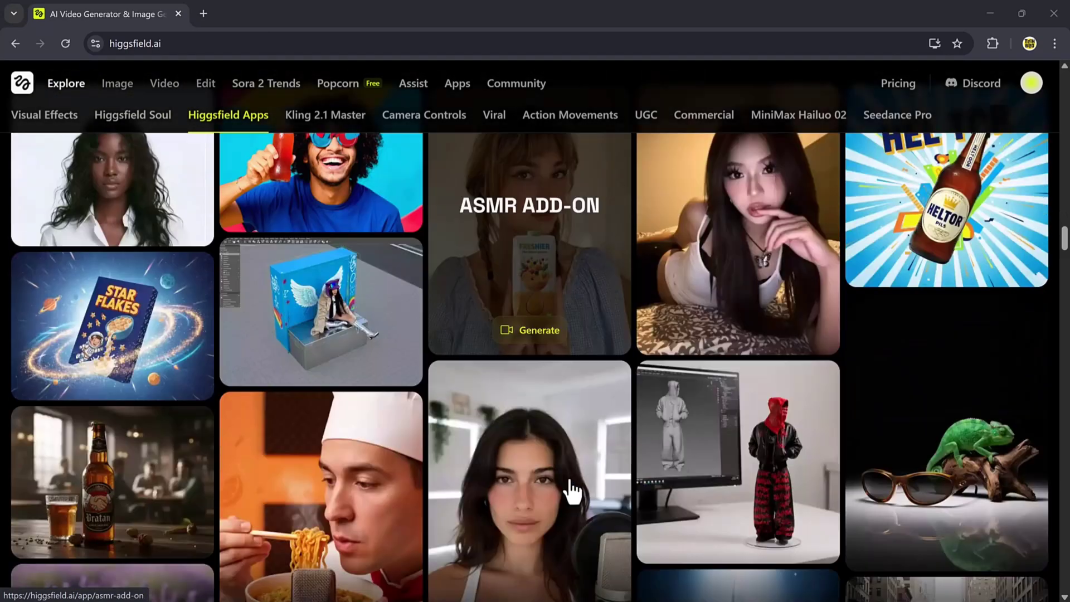
scroll(573, 492, down, 4)
scroll(574, 493, down, 1)
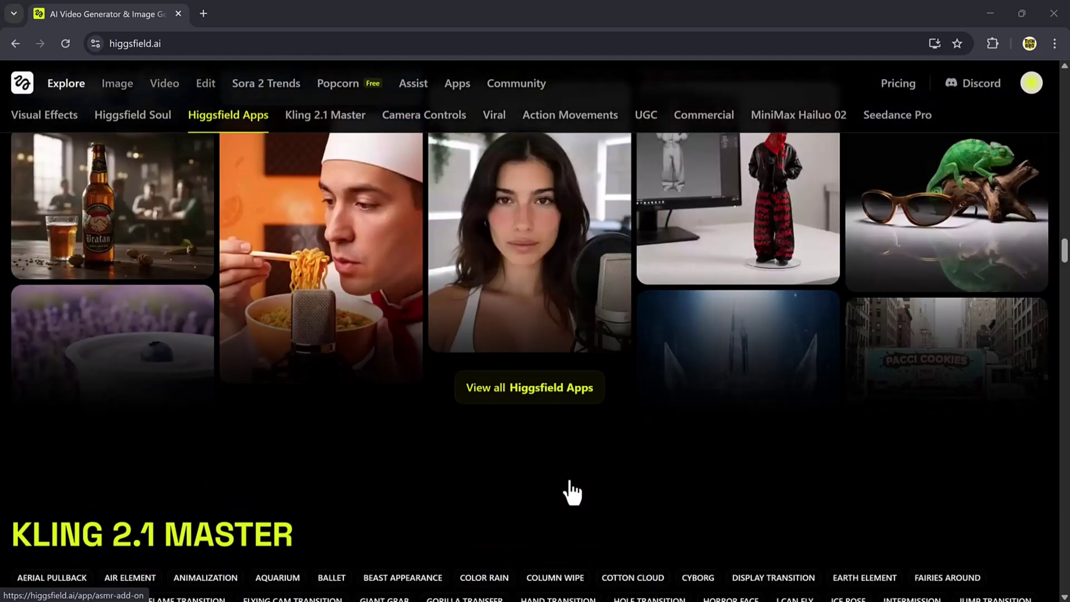
scroll(573, 492, down, 4)
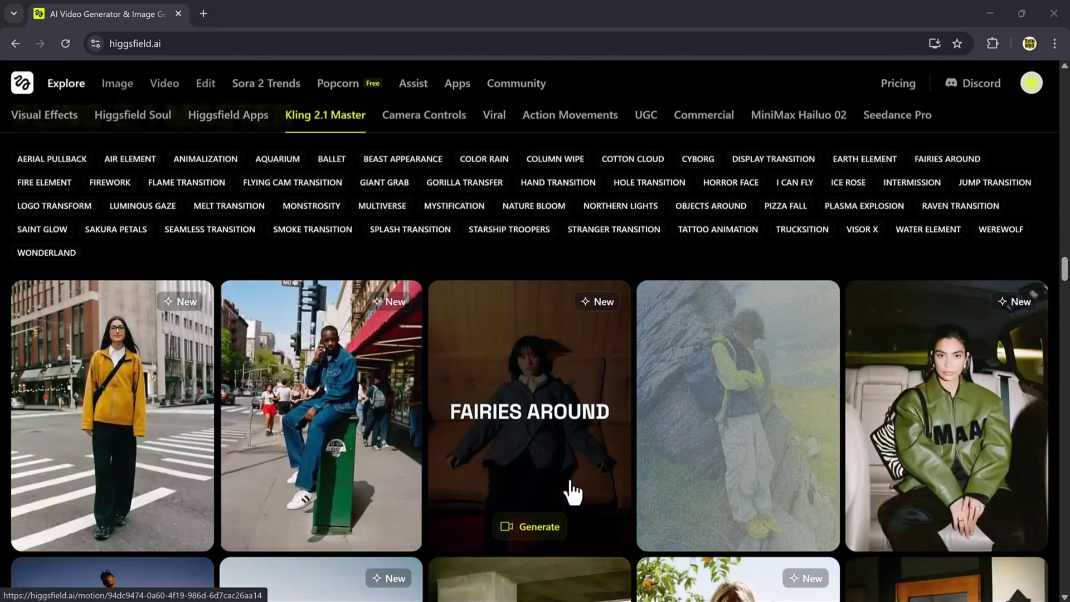
scroll(574, 491, down, 1)
scroll(574, 492, down, 2)
scroll(573, 492, down, 1)
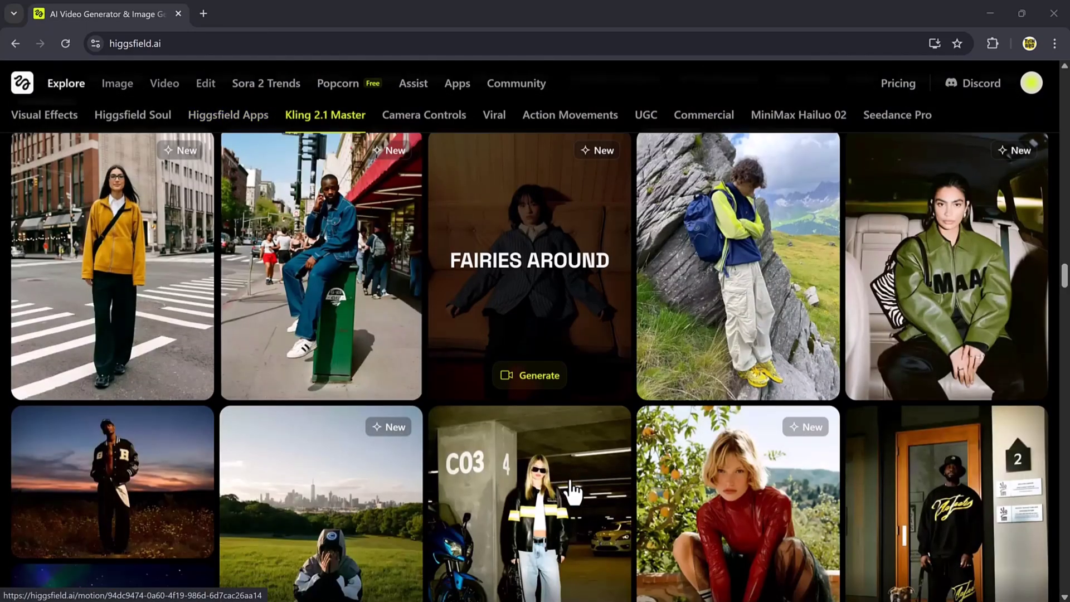
scroll(574, 492, down, 3)
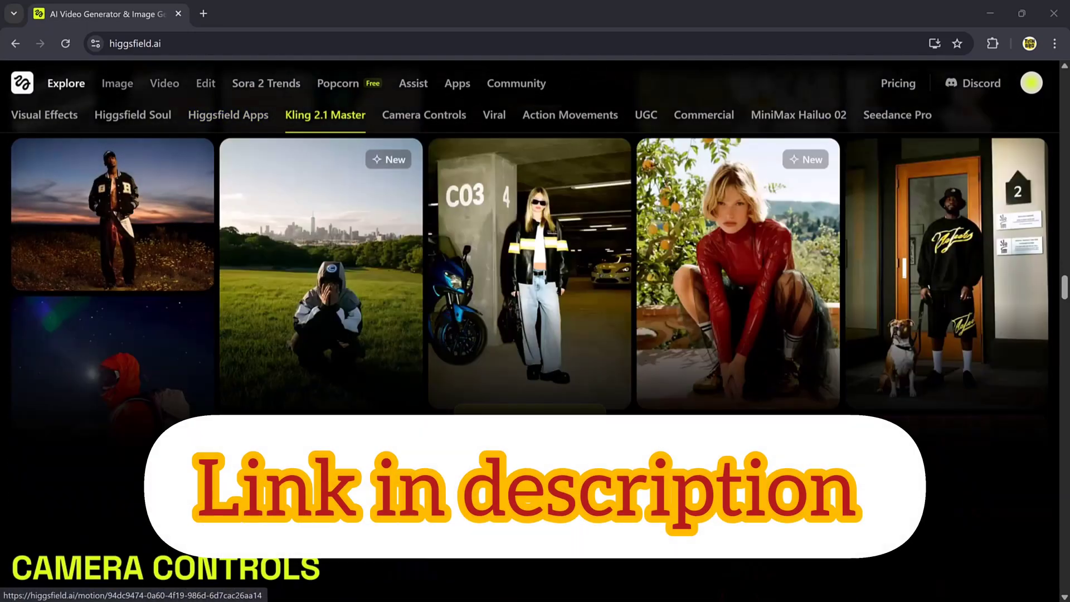
scroll(574, 492, down, 5)
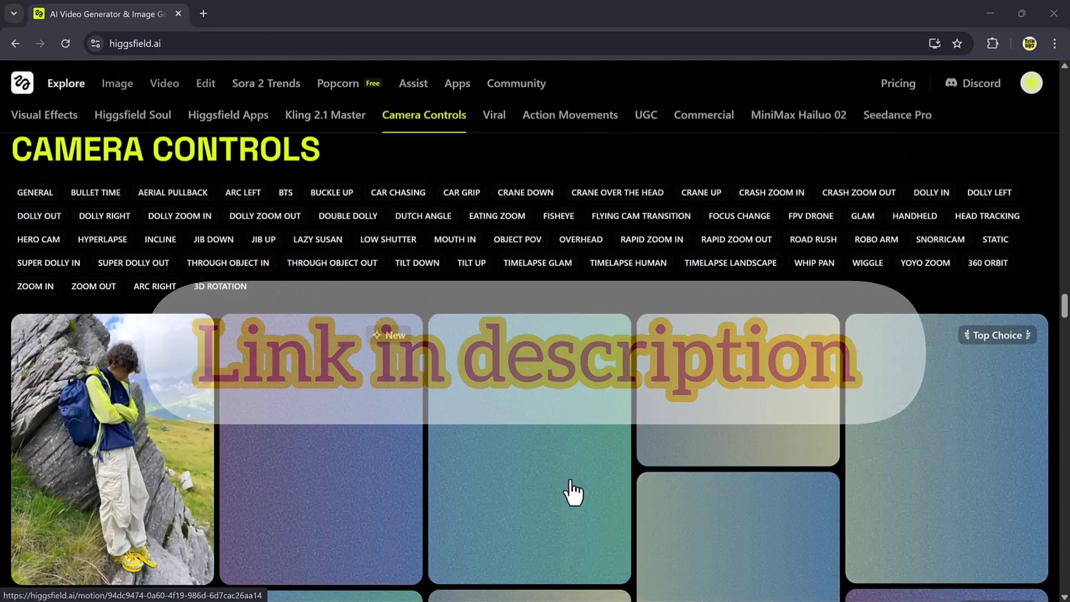
scroll(574, 491, down, 2)
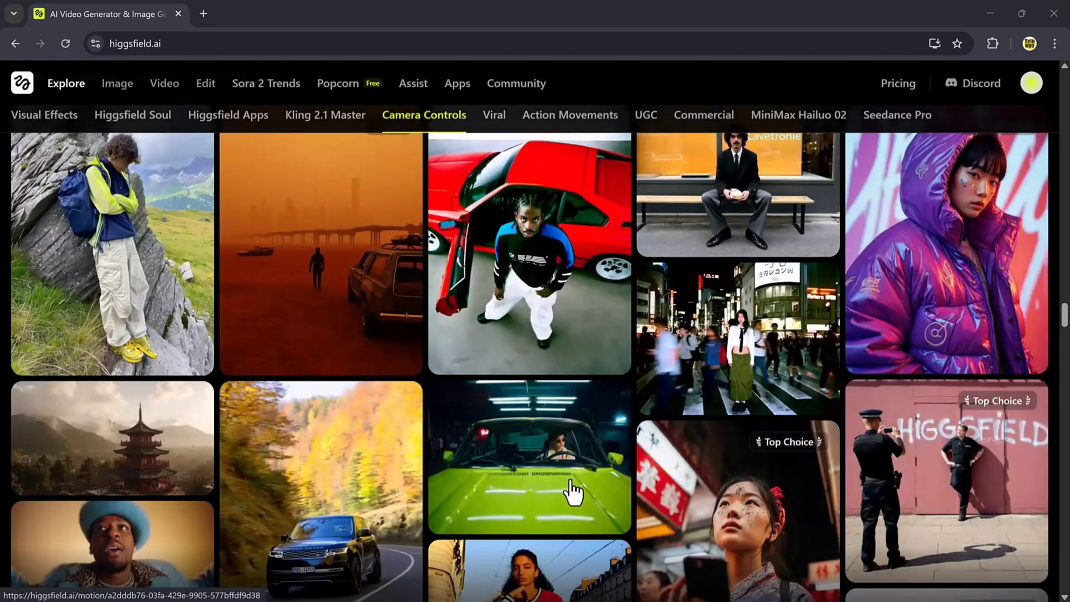
scroll(574, 491, up, 5)
scroll(574, 492, up, 5)
scroll(574, 492, up, 5)
scroll(574, 492, up, 5)
scroll(573, 492, up, 5)
scroll(573, 492, up, 3)
scroll(578, 492, up, 5)
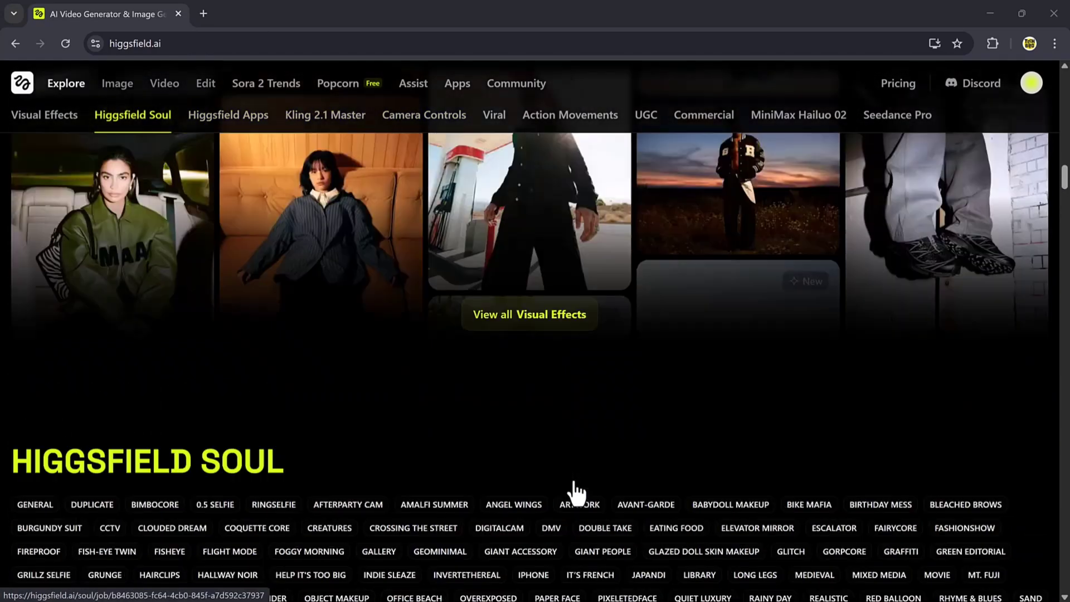